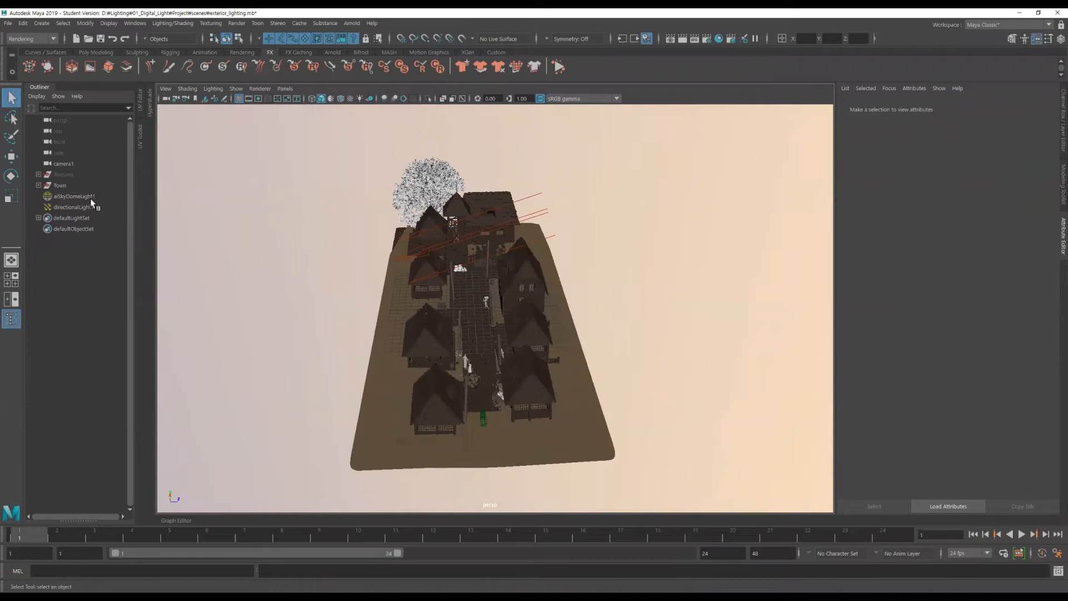
left_click(62, 186)
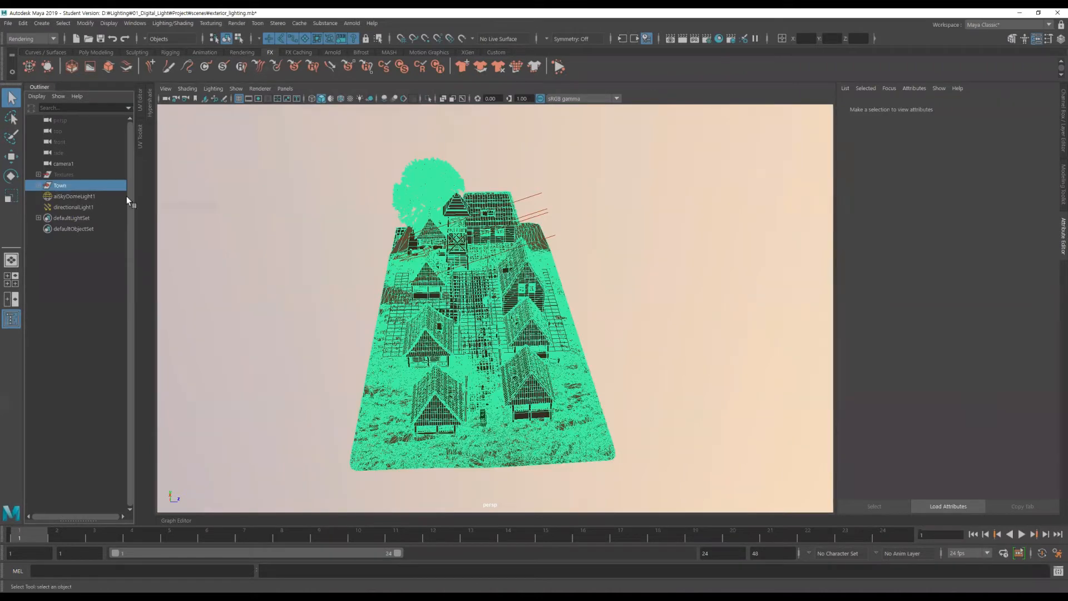
left_click(9, 24)
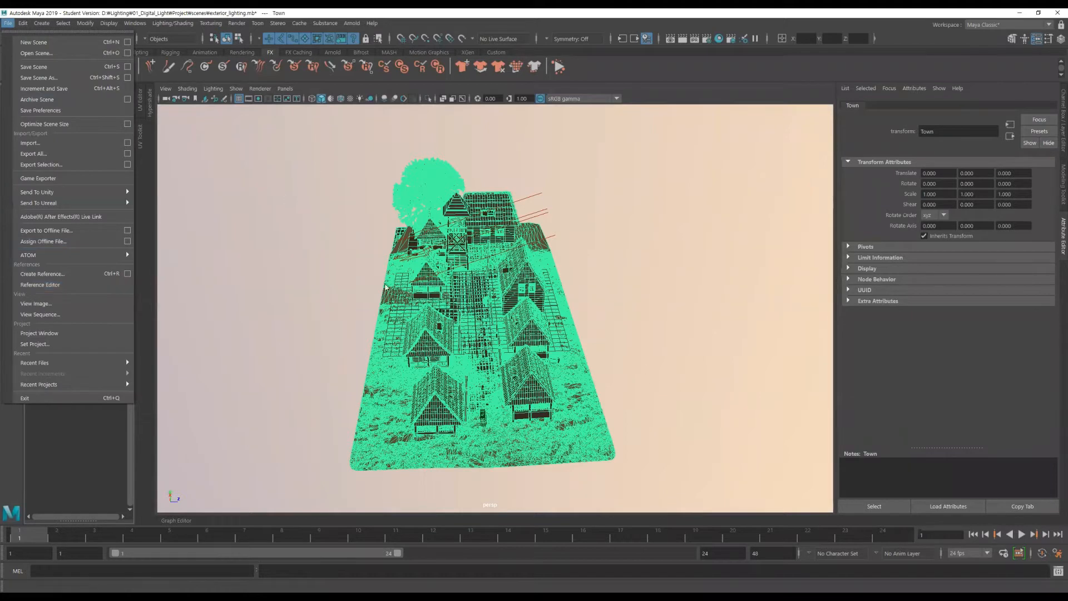
left_click(674, 189)
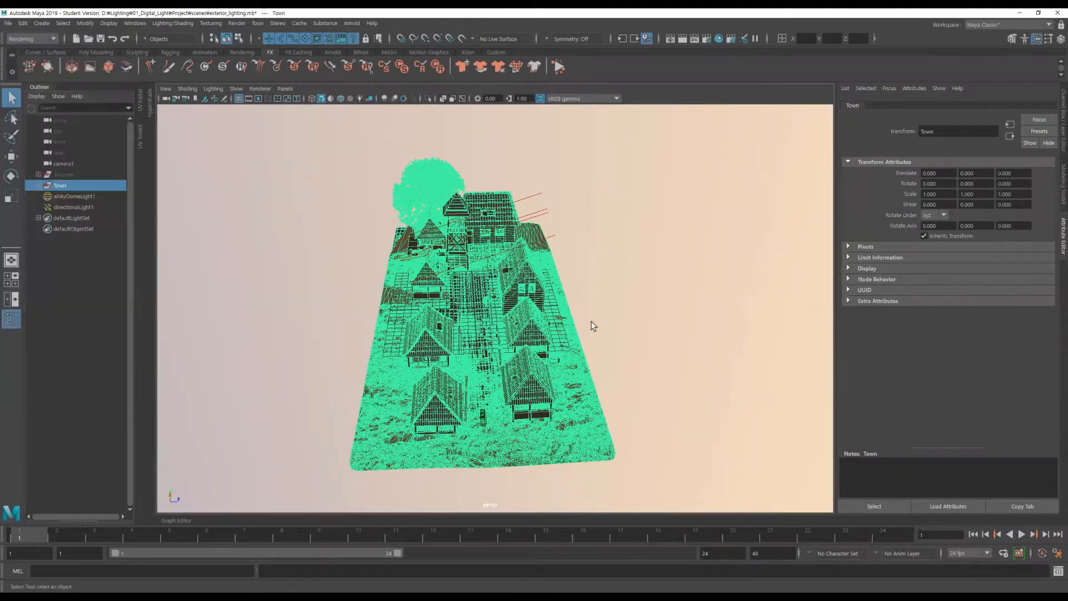
left_click(652, 329)
Inspect the town from several angles, covering the houses, the central street, the watchtower and the figures
left_click_drag(587, 329, 582, 346, "alt")
scroll(582, 346, "up", 5)
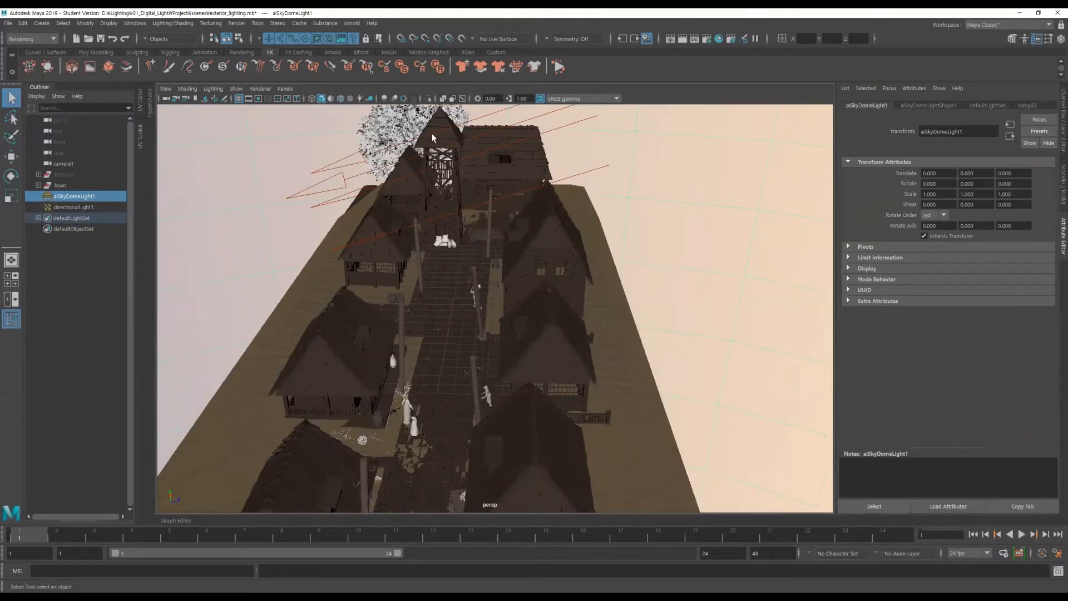
scroll(629, 457, "down", 3)
scroll(555, 426, "down", 2)
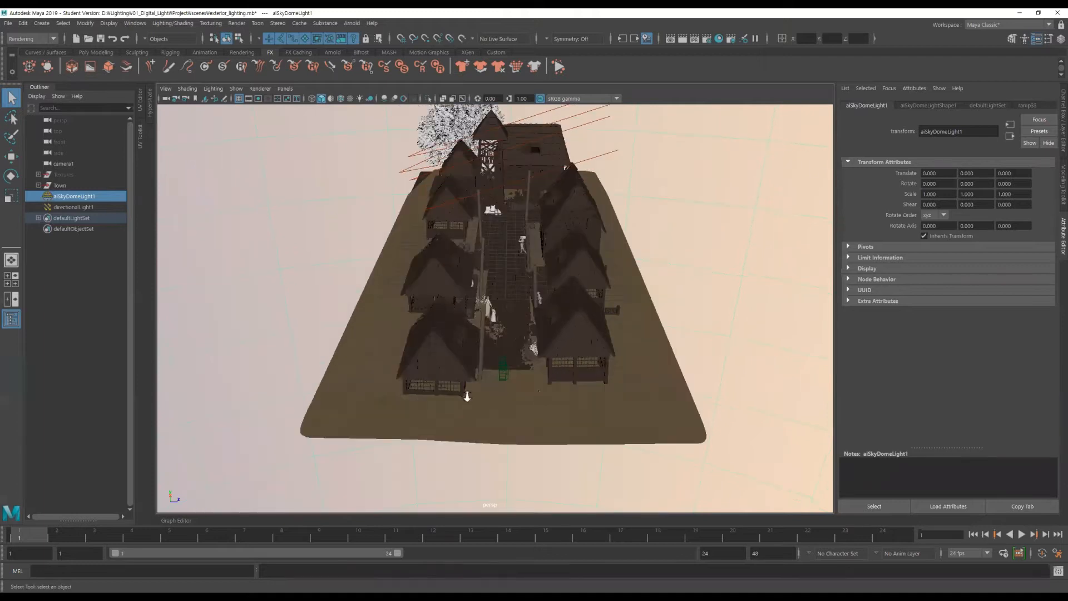
scroll(557, 417, "up", 5)
left_click_drag(557, 409, 525, 272, "alt")
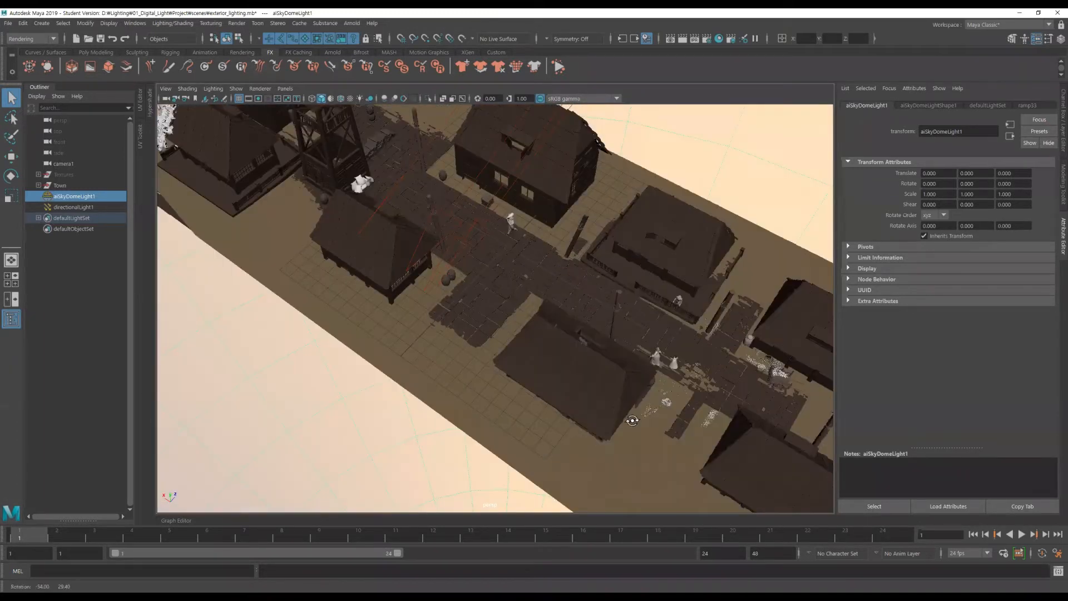
middle_click_drag(525, 272, 566, 284, "alt")
left_click_drag(565, 283, 570, 381, "alt")
left_click_drag(653, 379, 589, 384, "alt")
scroll(519, 378, "up", 3)
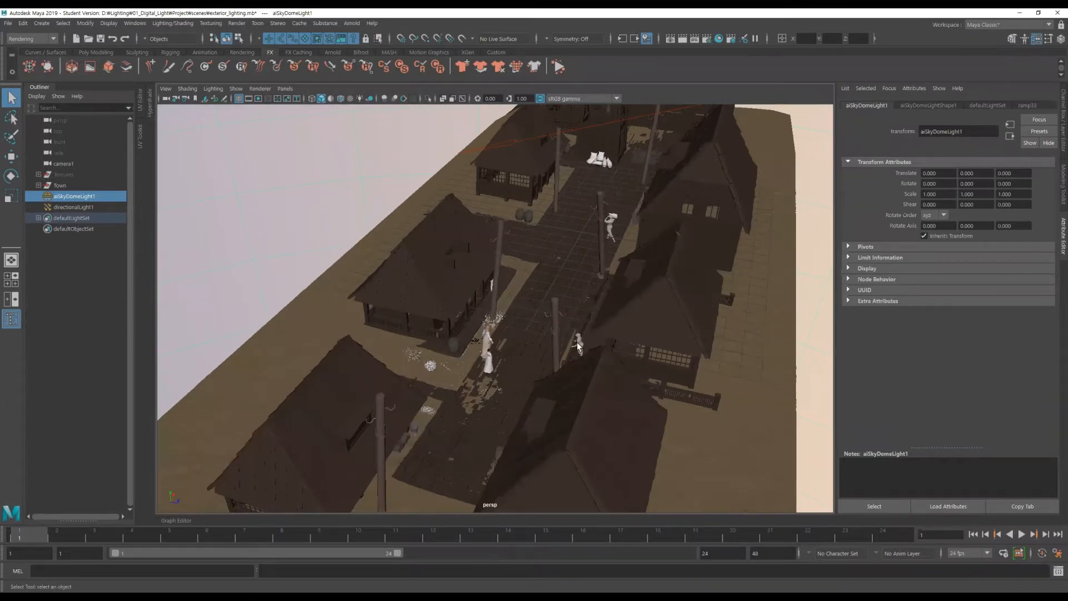
left_click_drag(706, 386, 419, 359, "alt")
left_click_drag(394, 306, 418, 266, "alt")
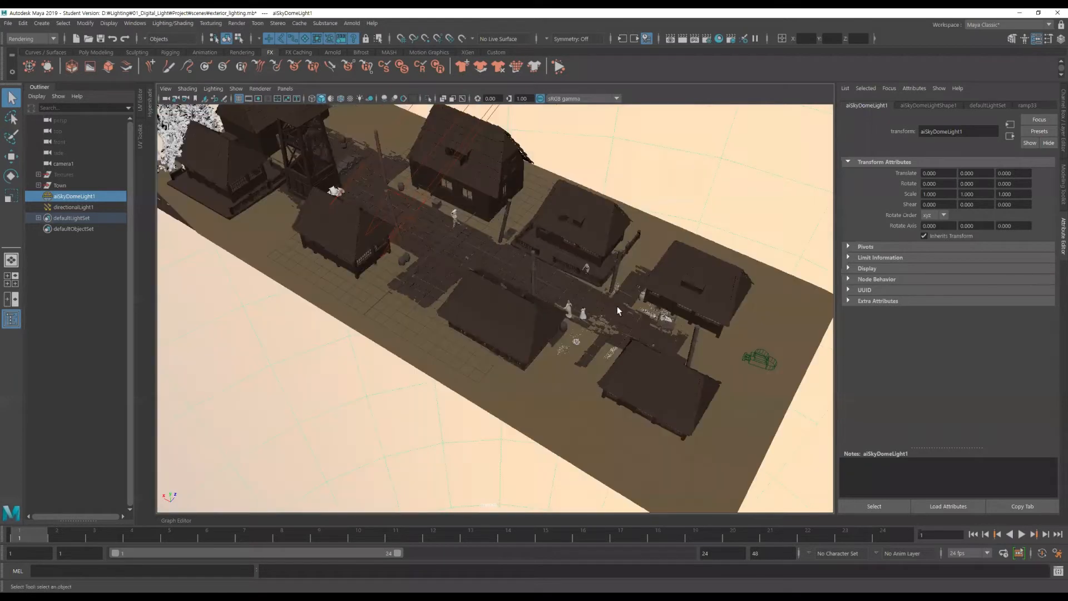
left_click_drag(722, 351, 690, 317, "alt")
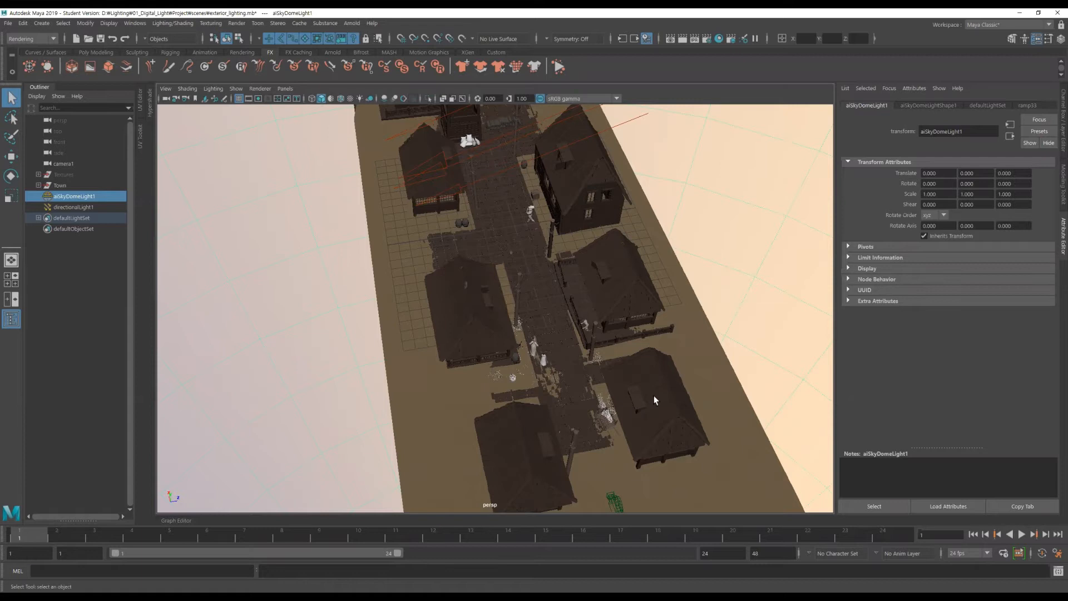
scroll(653, 395, "down", 3)
left_click_drag(623, 378, 550, 333, "alt")
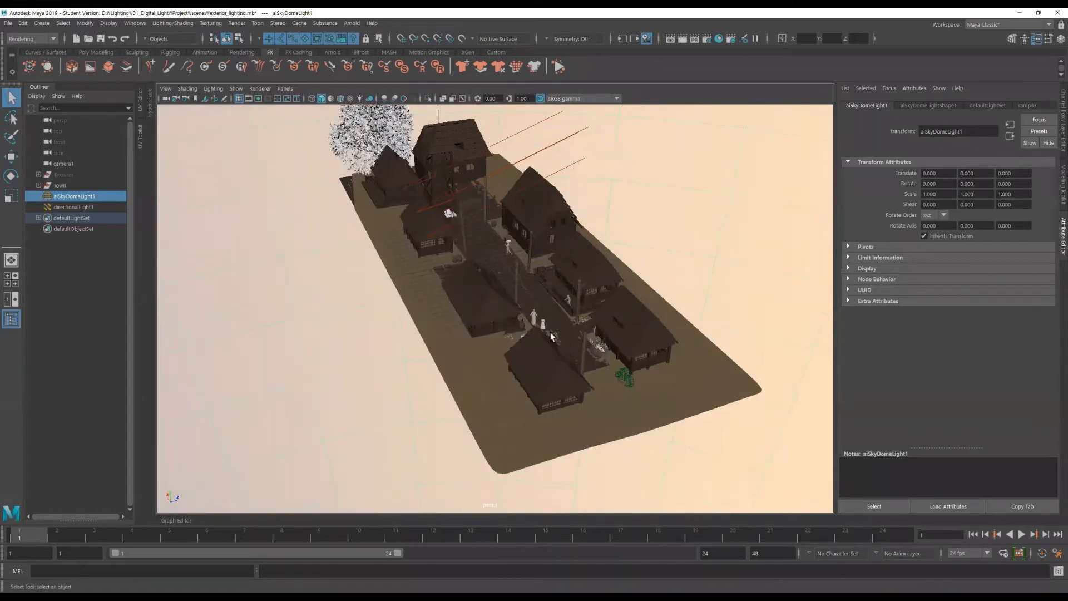
left_click_drag(609, 296, 462, 309, "alt")
scroll(451, 345, "up", 4)
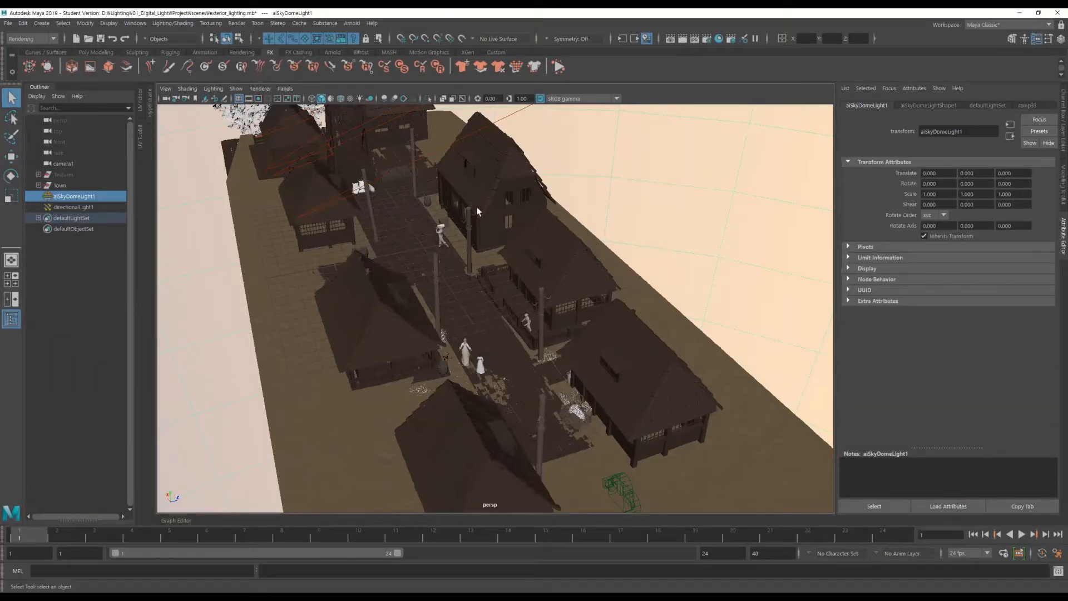
Create a new camera and rename it camera_S003_C001
left_click(44, 24)
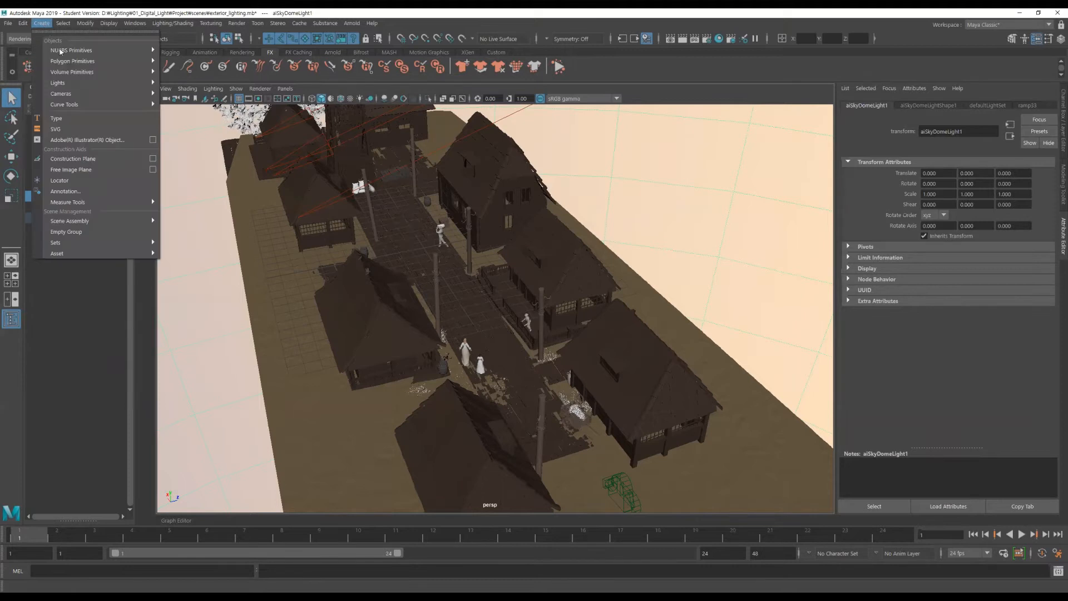
mouse_move(89, 94)
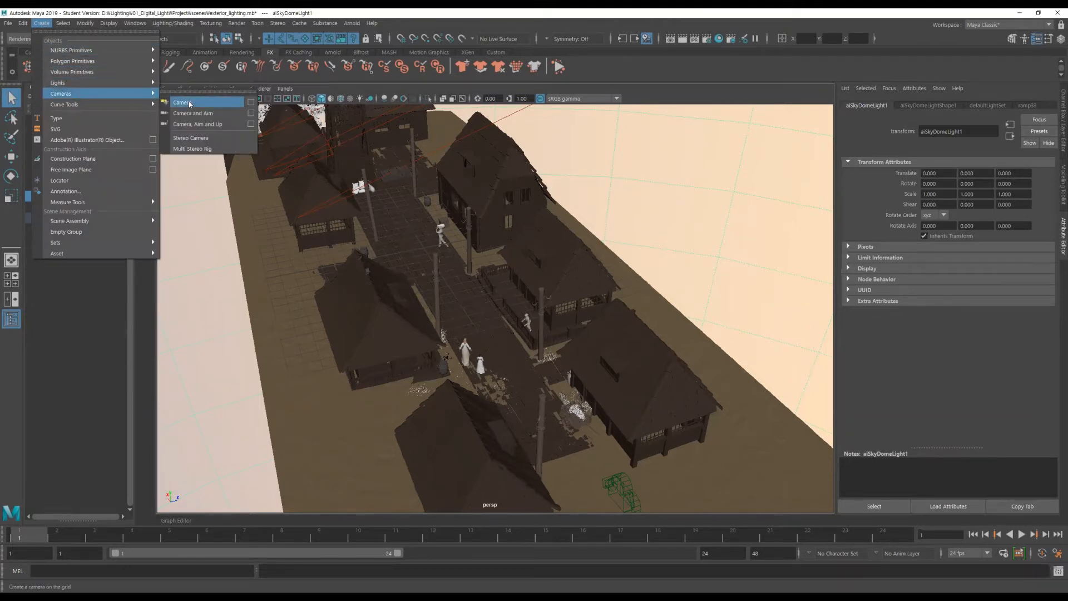
left_click(189, 103)
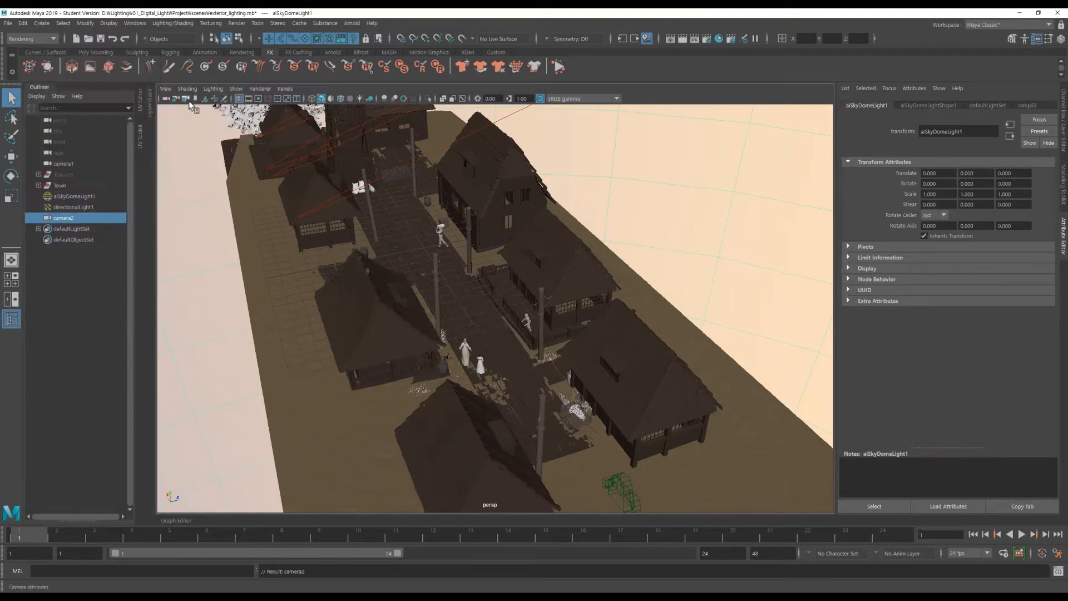
double_click(79, 220)
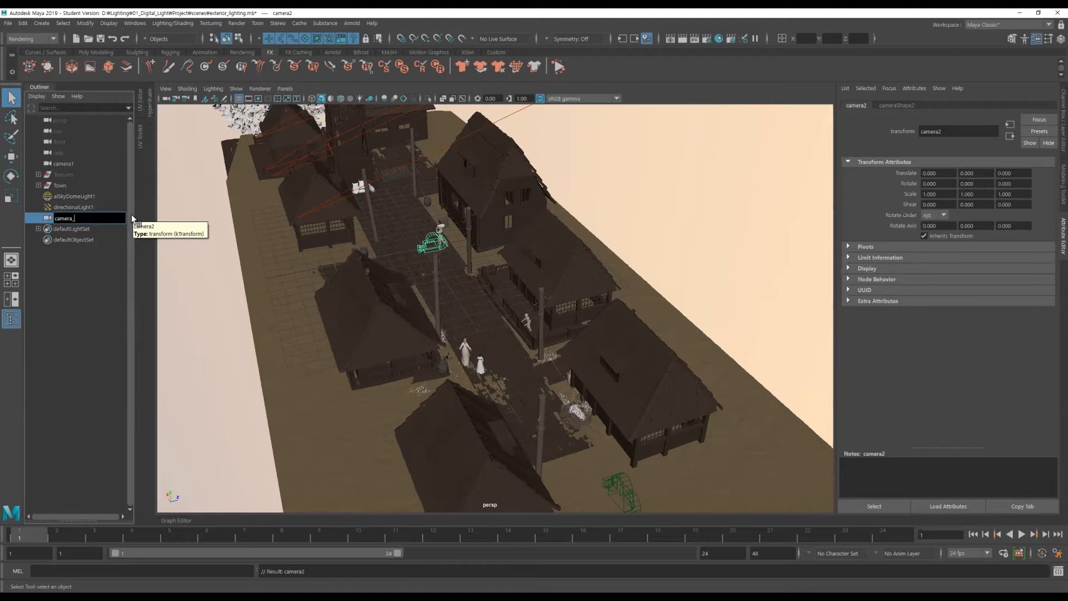
type("_S003_C")
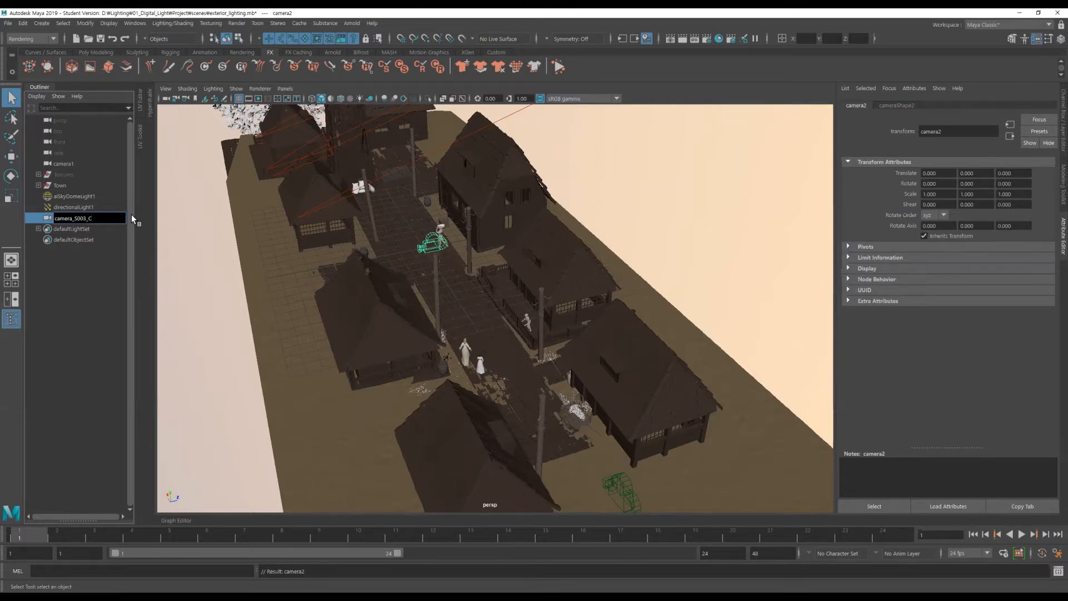
type("001")
key("Return")
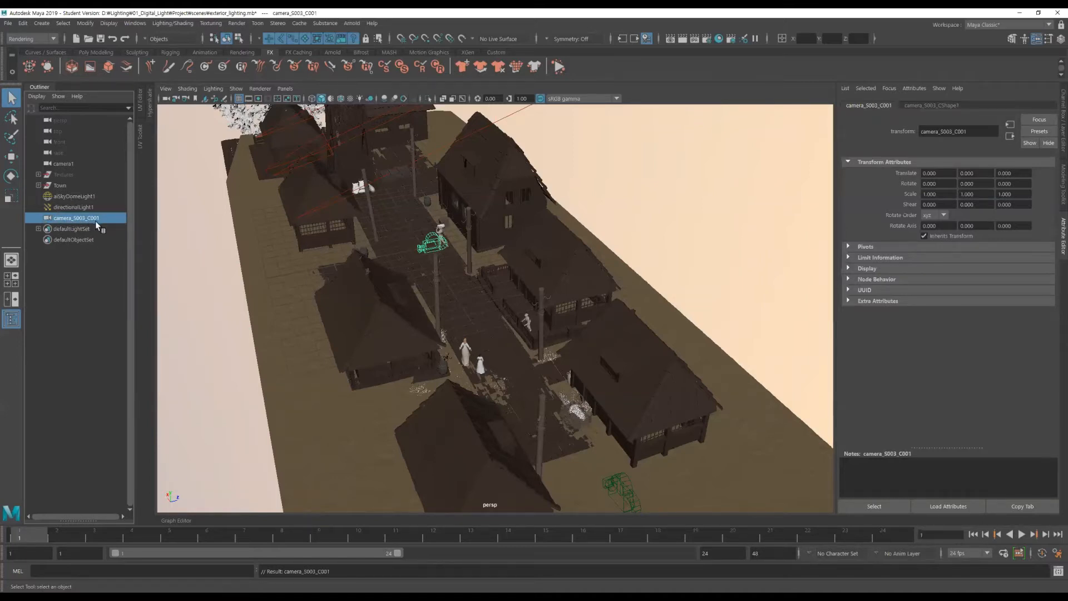
Switch the viewport to look through camera_S003_C001
left_click_drag(462, 246, 525, 263, "alt")
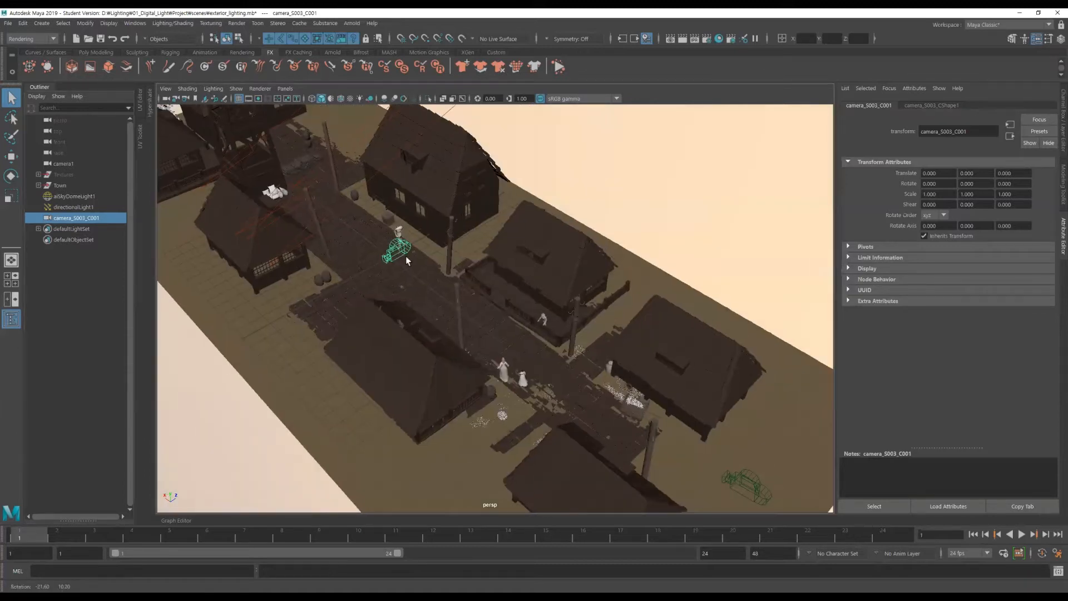
left_click(284, 88)
mouse_move(313, 99)
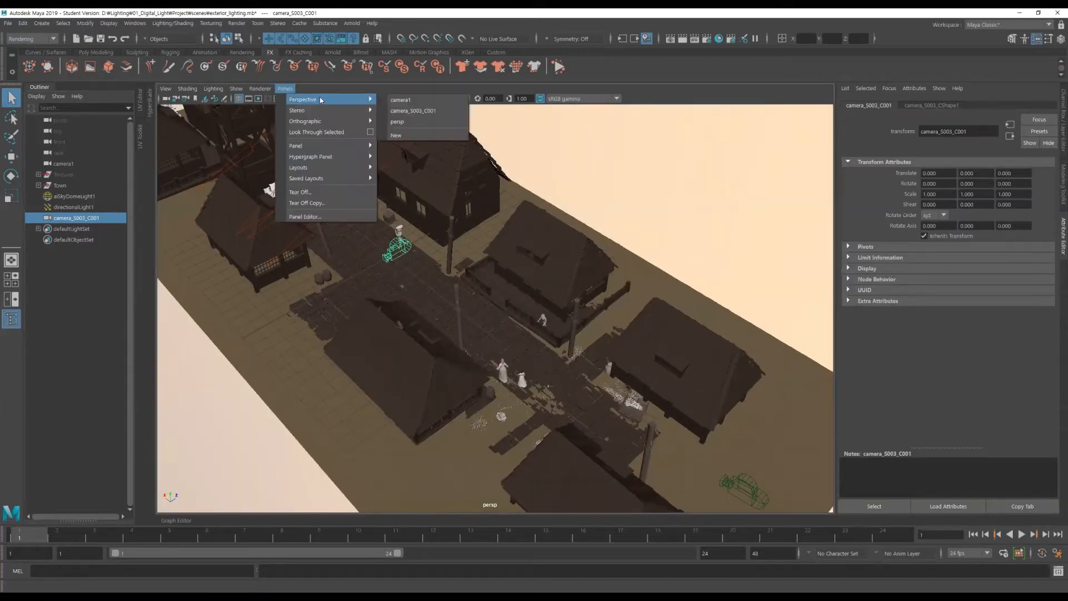
left_click(428, 113)
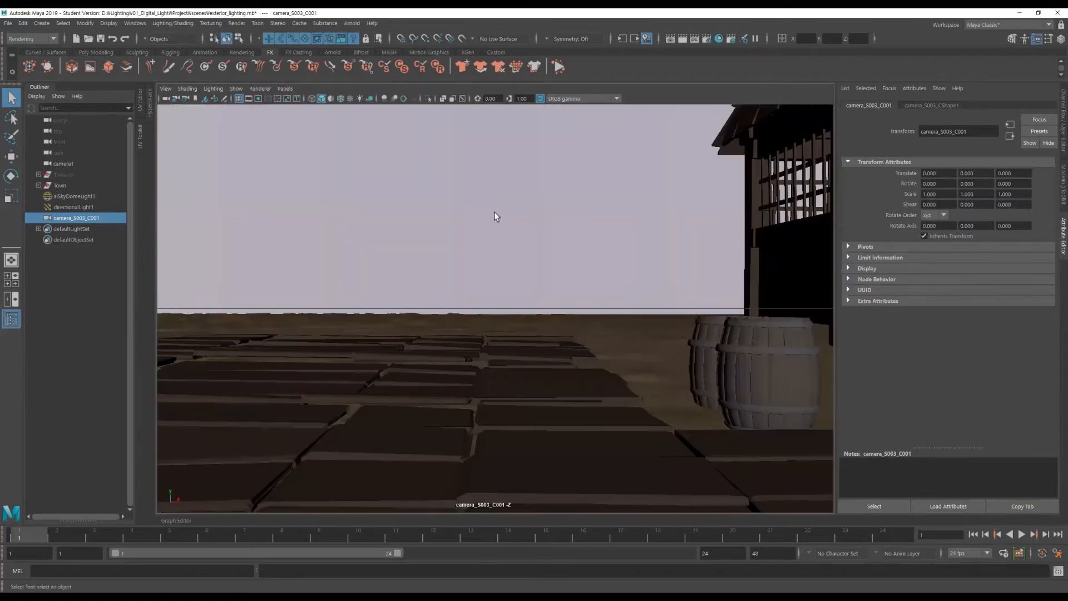
Frame the shot from low on the street facing the watchtower, with the load-carrying figure just right of centre and a post in the foreground
right_click_drag(699, 306, 327, 281, "alt")
left_click_drag(495, 218, 501, 294, "alt")
right_click_drag(502, 295, 512, 294, "alt")
left_click_drag(511, 294, 591, 264, "alt")
right_click_drag(591, 264, 658, 277, "alt")
middle_click_drag(659, 276, 612, 281, "alt")
right_click_drag(612, 281, 630, 246, "alt")
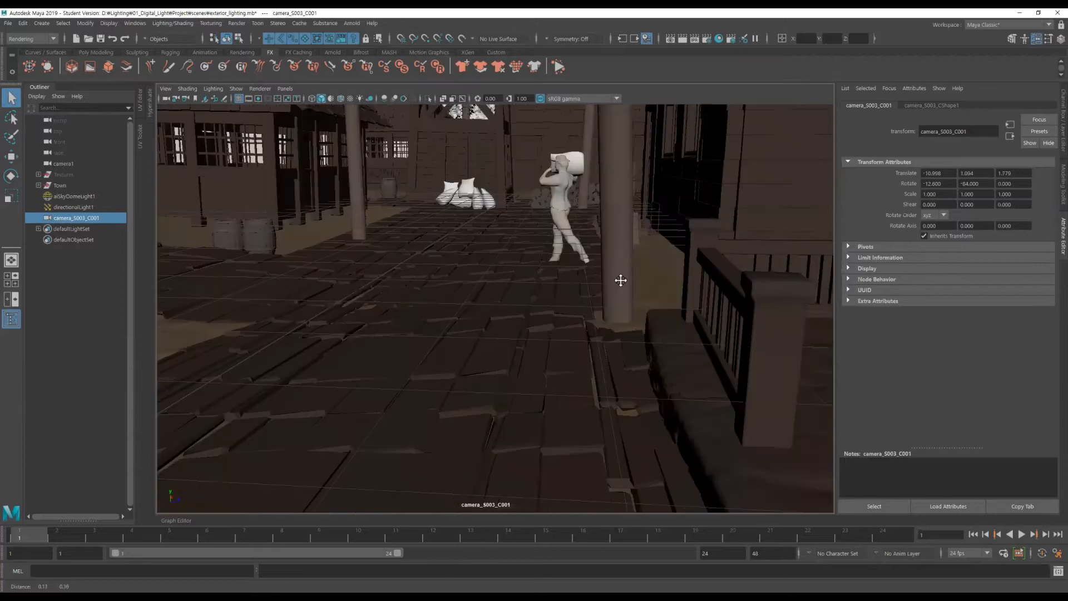
middle_click_drag(629, 246, 589, 316, "alt")
left_click_drag(590, 316, 594, 314, "alt")
right_click_drag(584, 302, 580, 300, "alt")
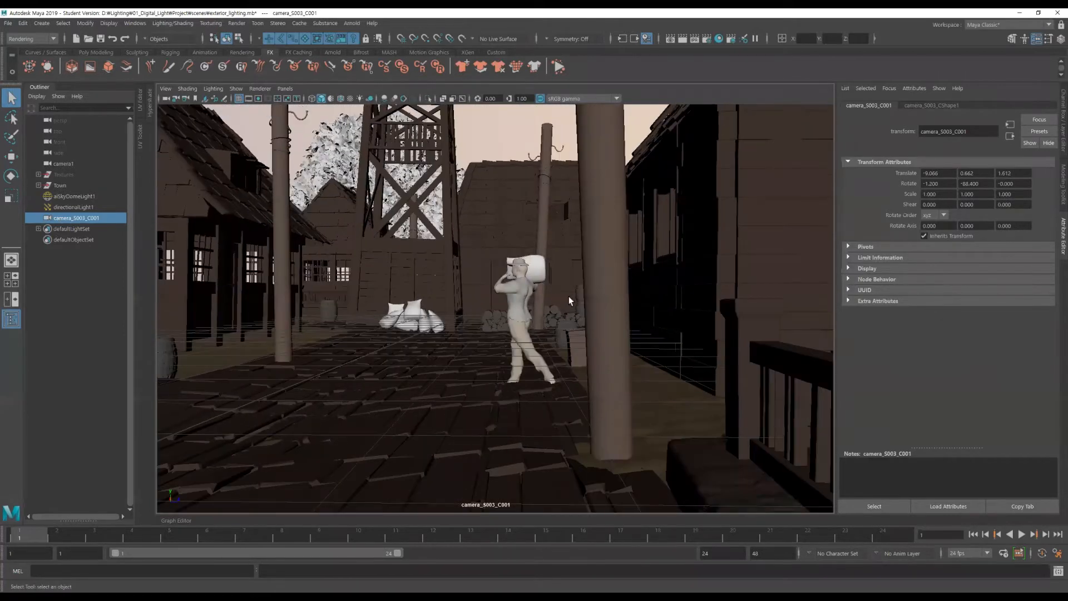
middle_click_drag(603, 299, 631, 219, "alt")
right_click_drag(631, 218, 657, 233, "alt")
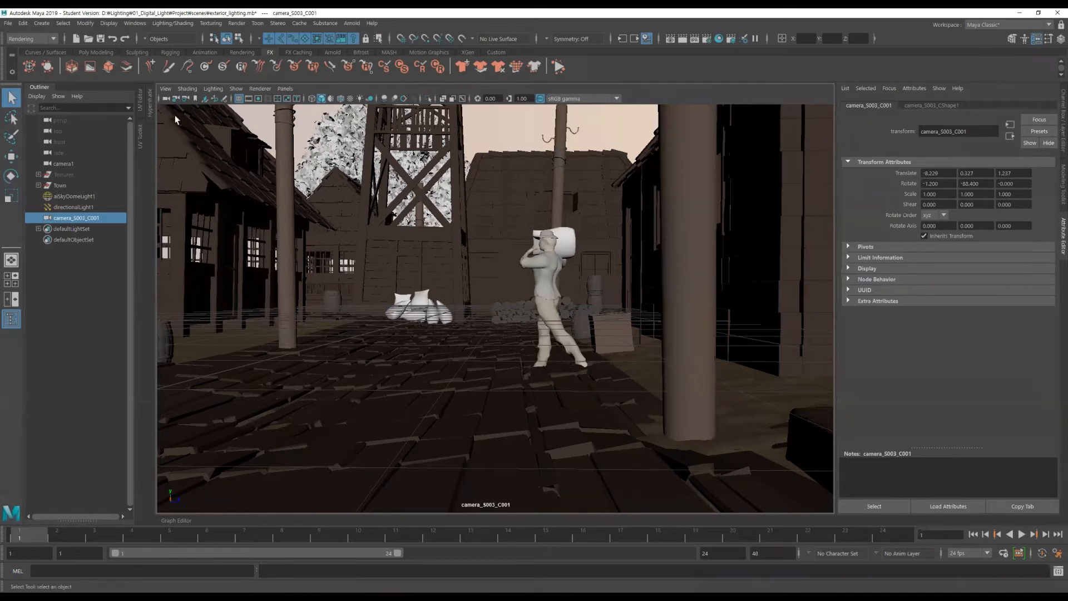
Set the render image size to the HD_1080 preset, 1920 x 1080 pixels, and close the render settings
left_click(708, 39)
scroll(681, 243, "down", 5)
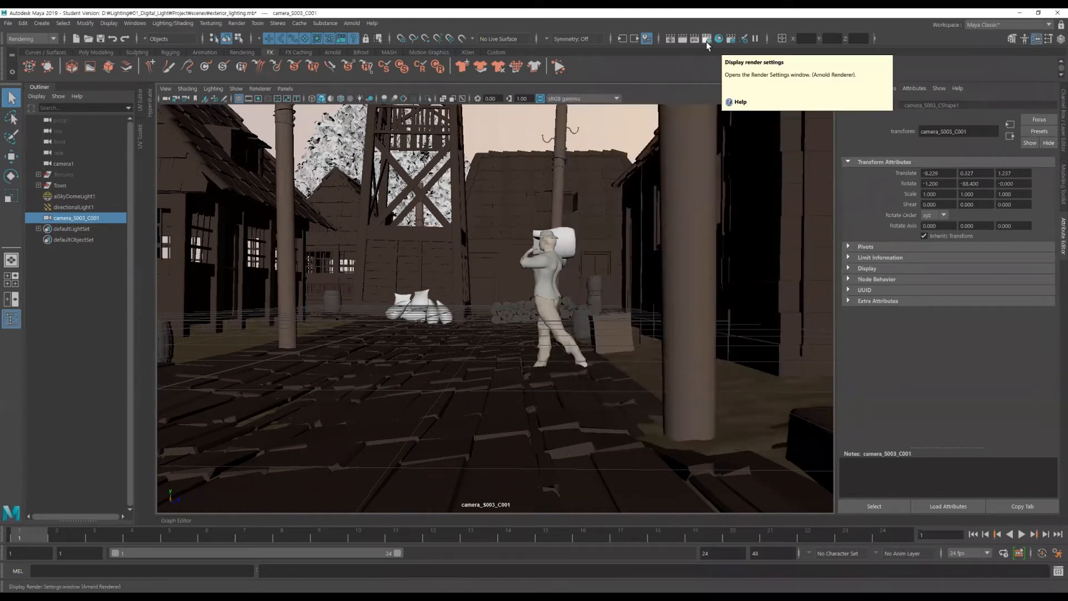
left_click(706, 41)
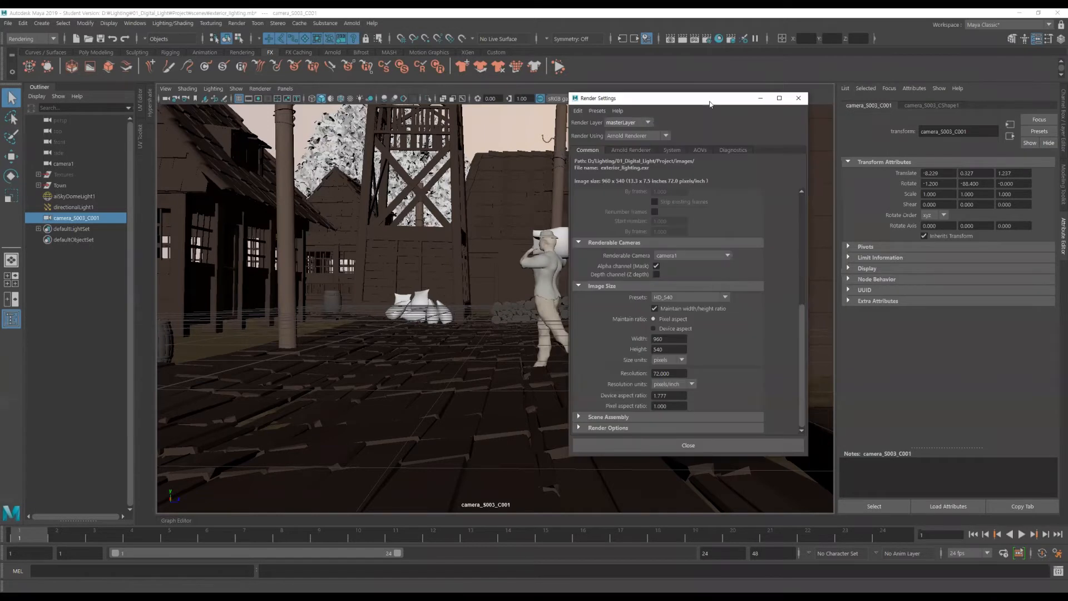
left_click_drag(710, 104, 715, 139)
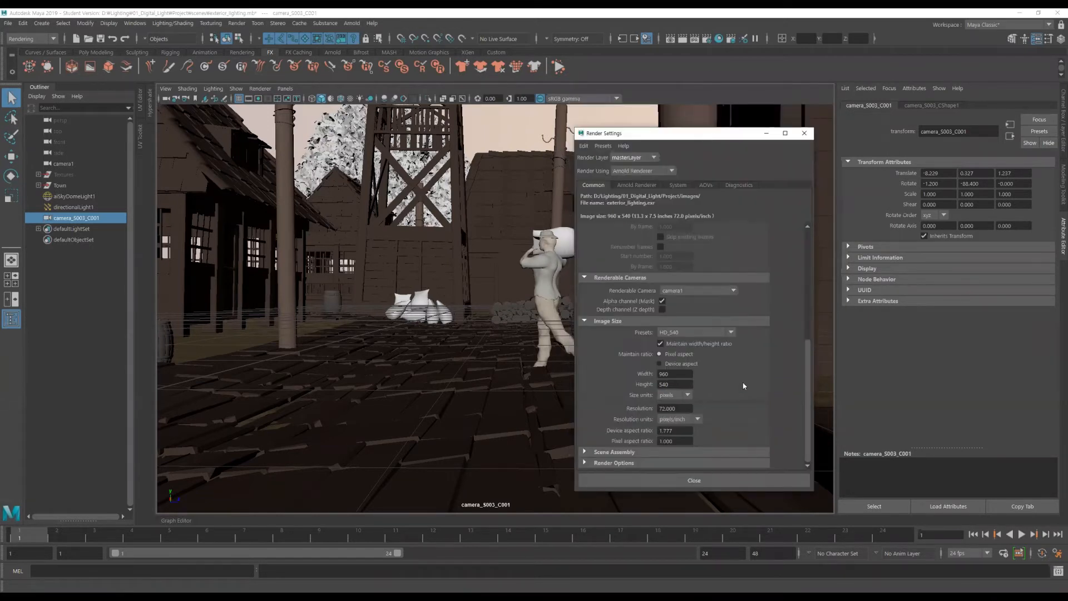
left_click(684, 334)
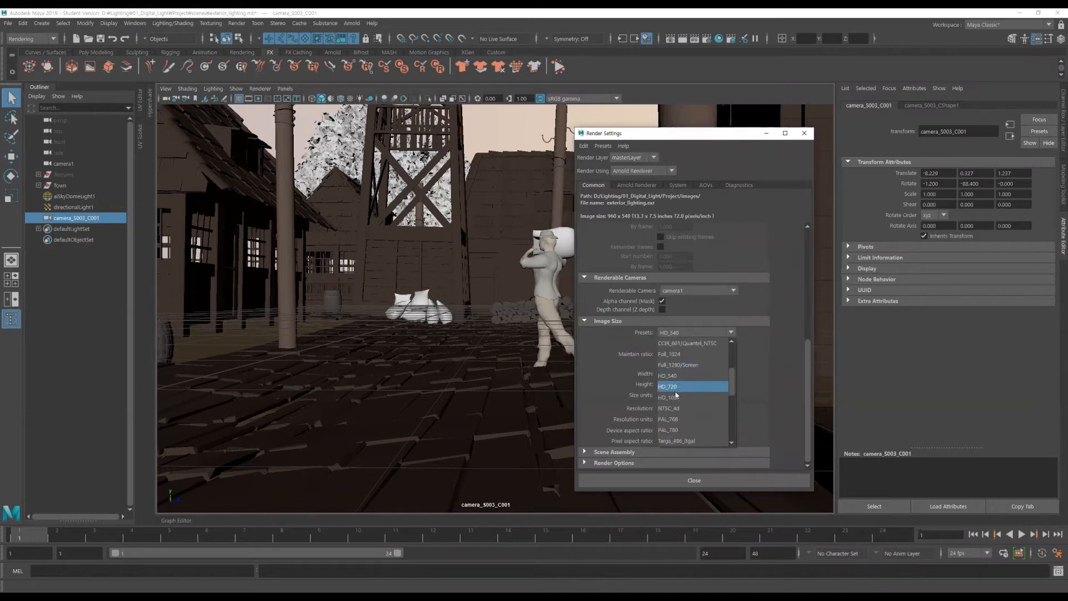
left_click(684, 397)
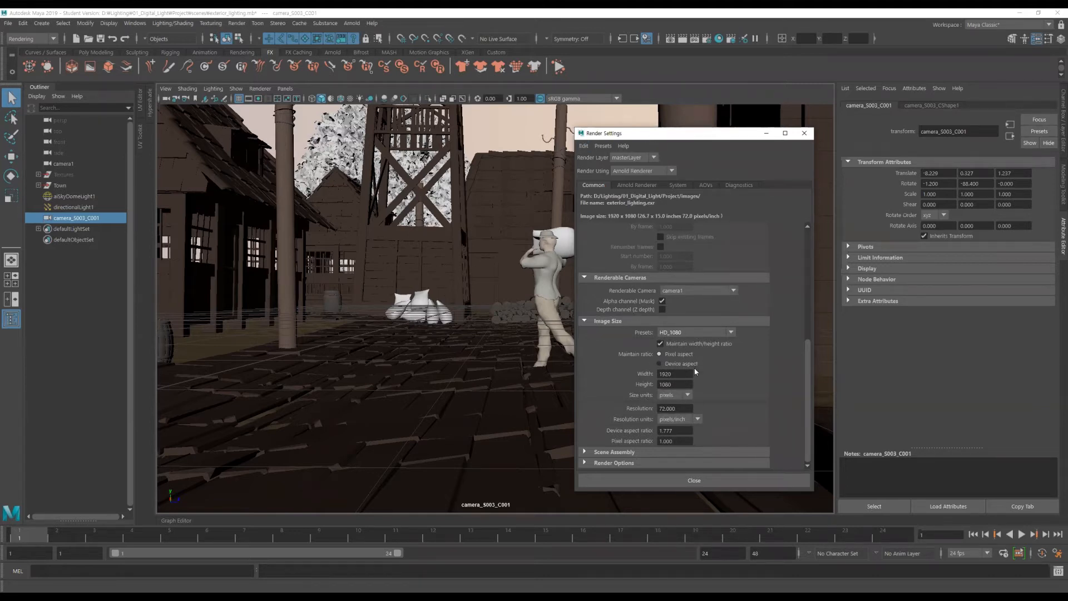
left_click(805, 140)
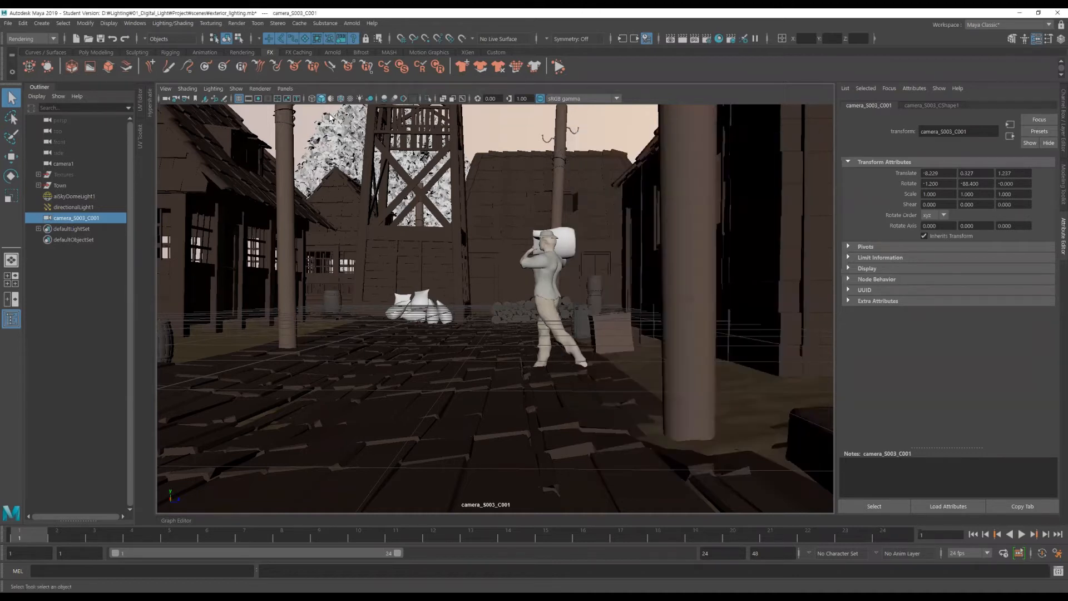
Show the camera's resolution gate and reframe the shot with a slight upward tilt to include more of the watchtower and sky
left_click(258, 100)
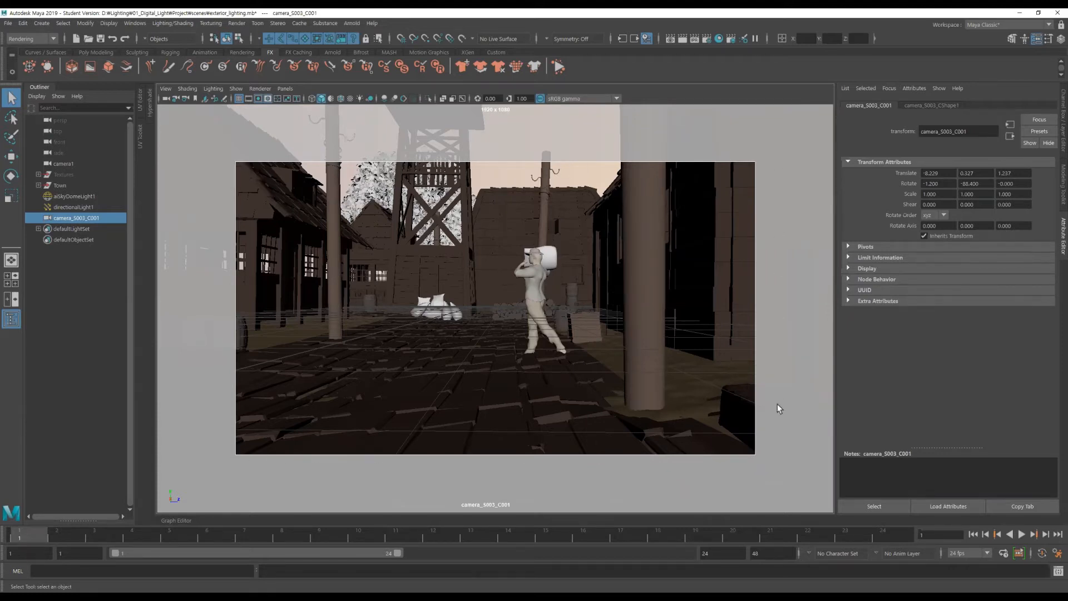
left_click_drag(588, 244, 629, 243, "alt")
key("q")
middle_click_drag(594, 293, 600, 303, "alt")
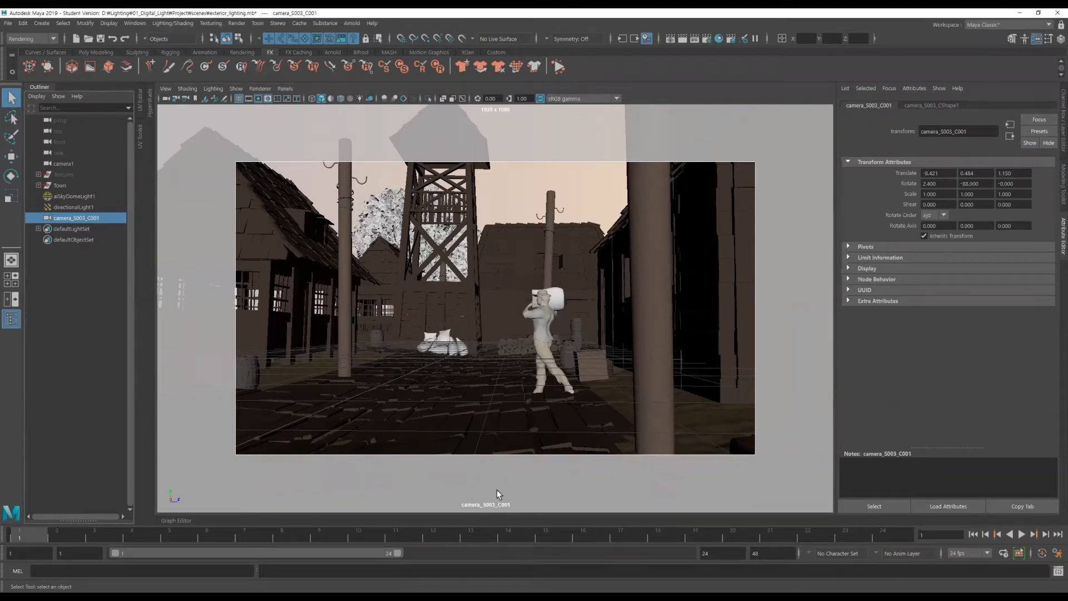
Set the focal length of camera_S003_C001 to 75
left_click(926, 106)
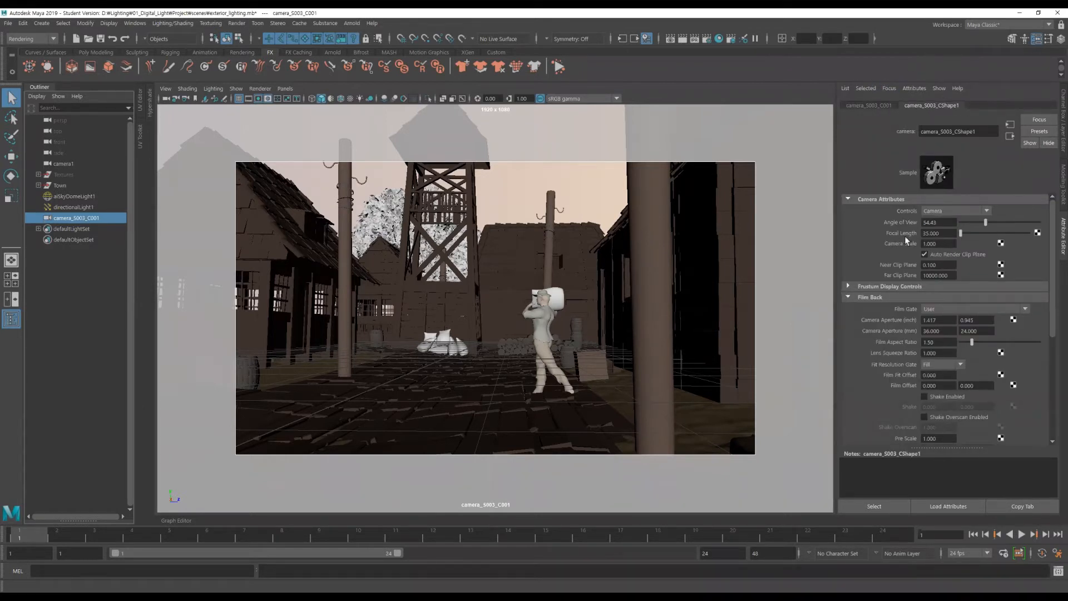
left_click(1062, 147)
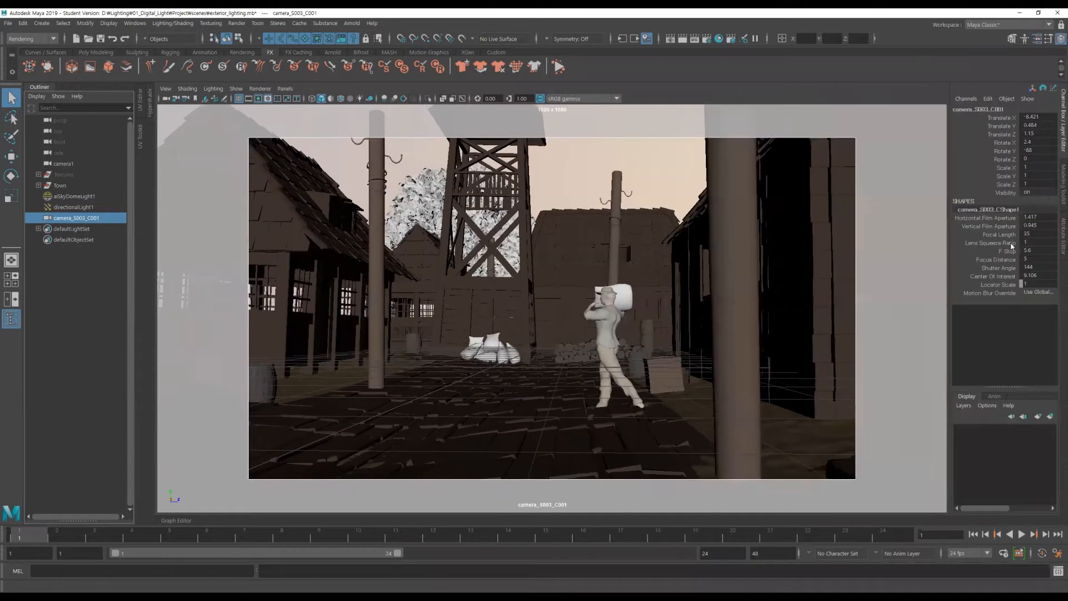
left_click(997, 237)
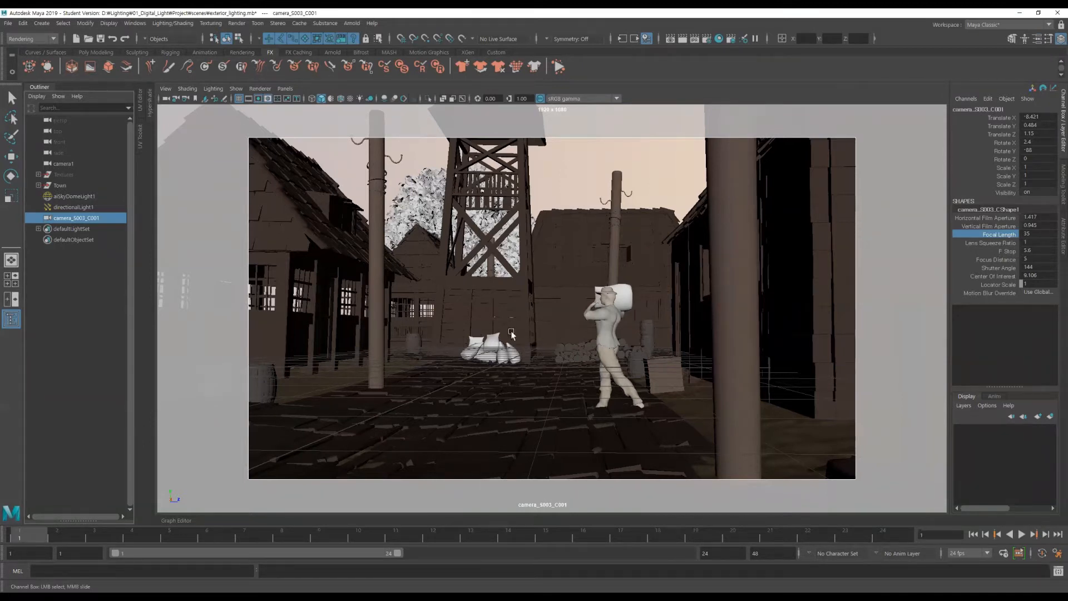
double_click(1033, 234)
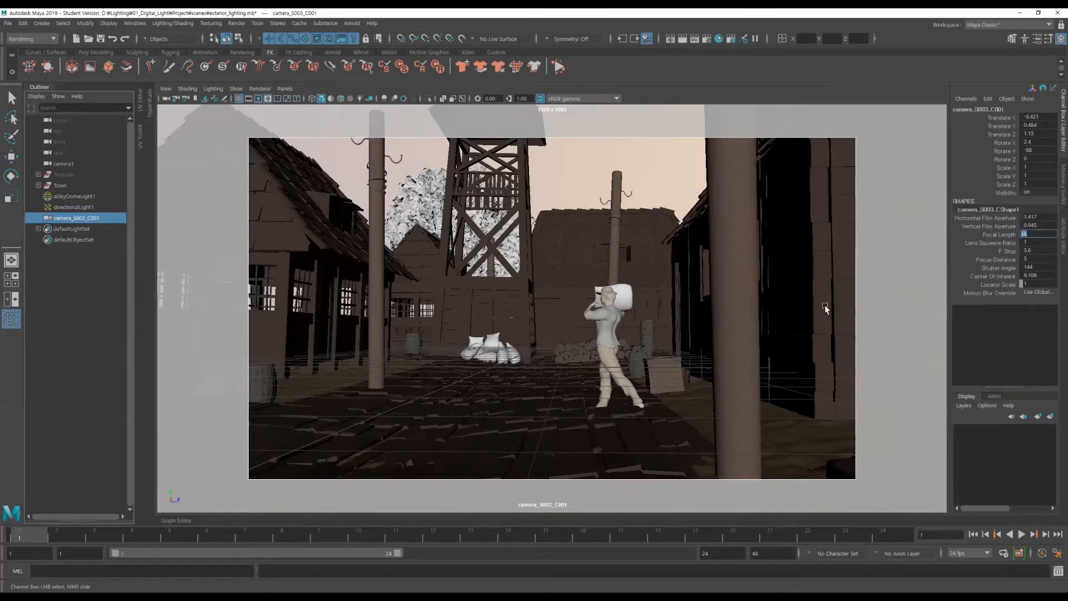
type("75")
key("Return")
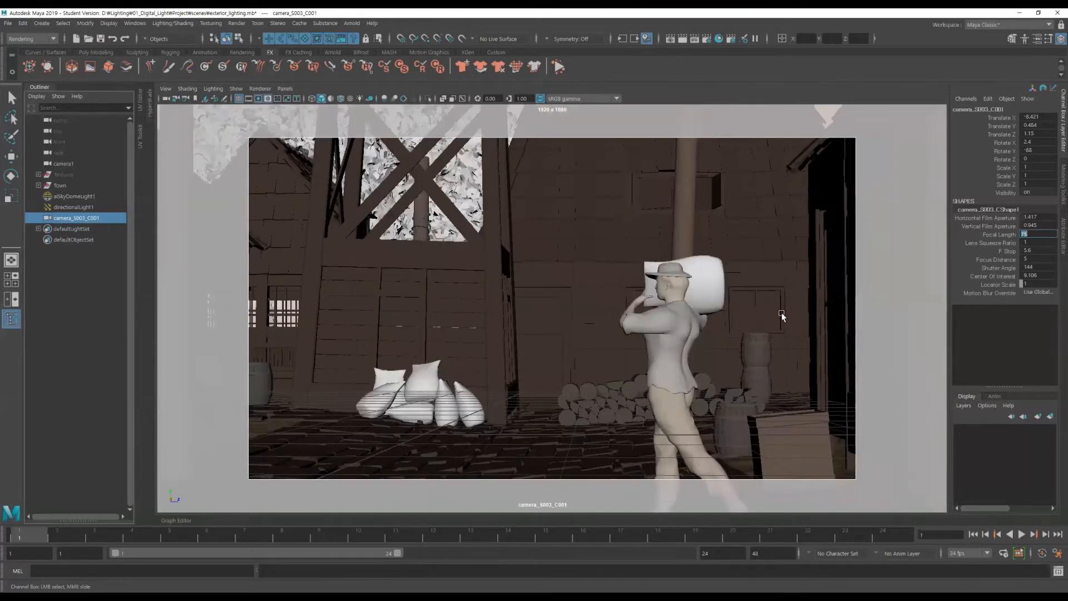
Reframe the shot with the load-carrying figure in full on the right, the sacks left of centre and a post at the left edge
right_click_drag(784, 316, 759, 296, "alt")
left_click_drag(760, 296, 763, 294, "alt")
middle_click_drag(713, 316, 908, 304, "alt")
middle_click_drag(804, 359, 747, 345, "alt")
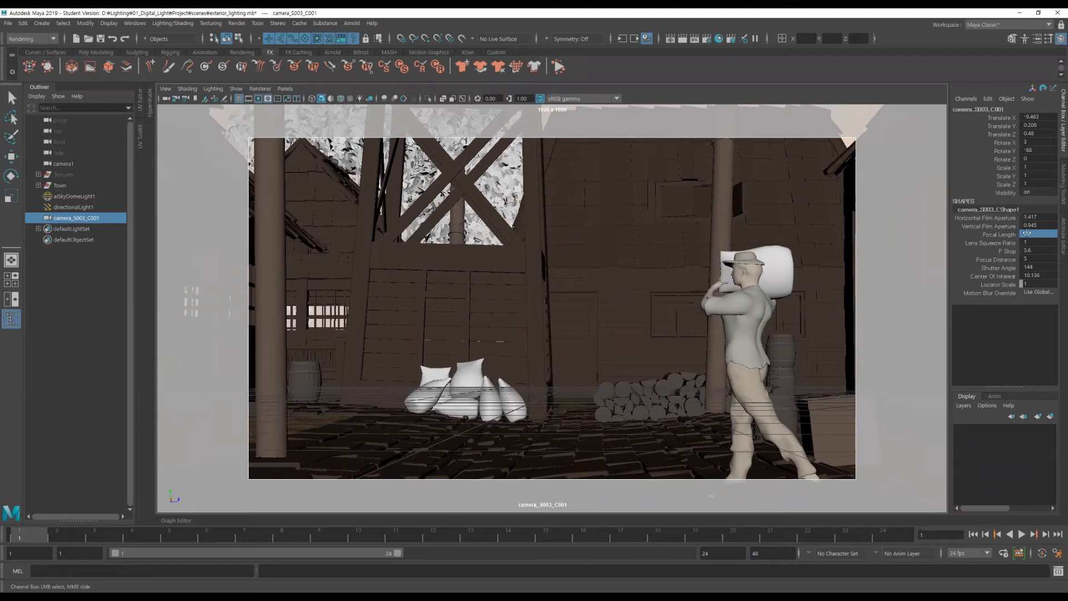
key("Return")
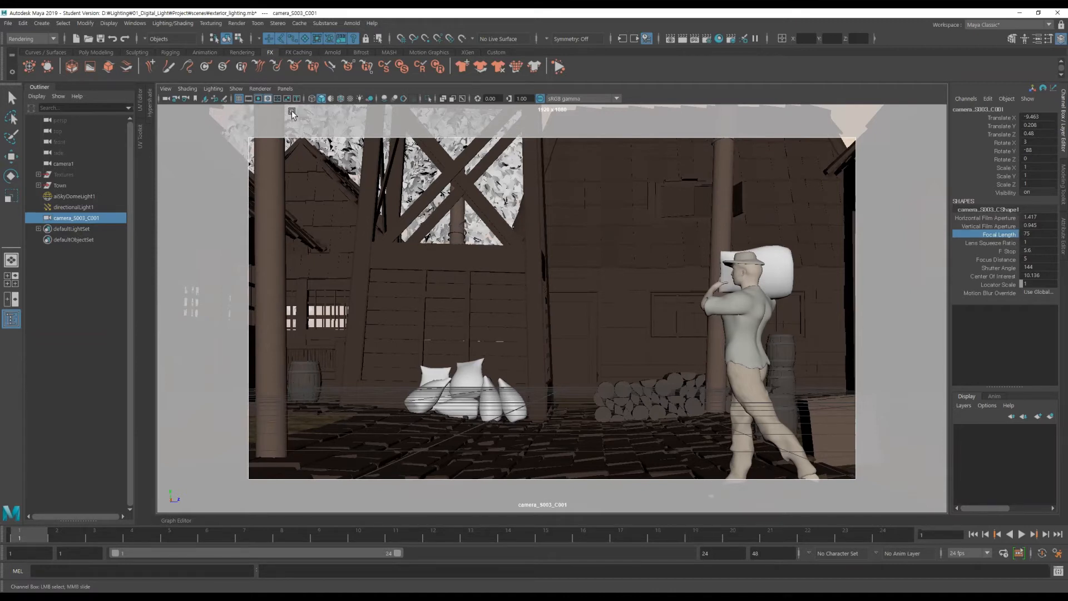
Add the focal length readout to the viewport's heads-up display
left_click(110, 24)
mouse_move(167, 61)
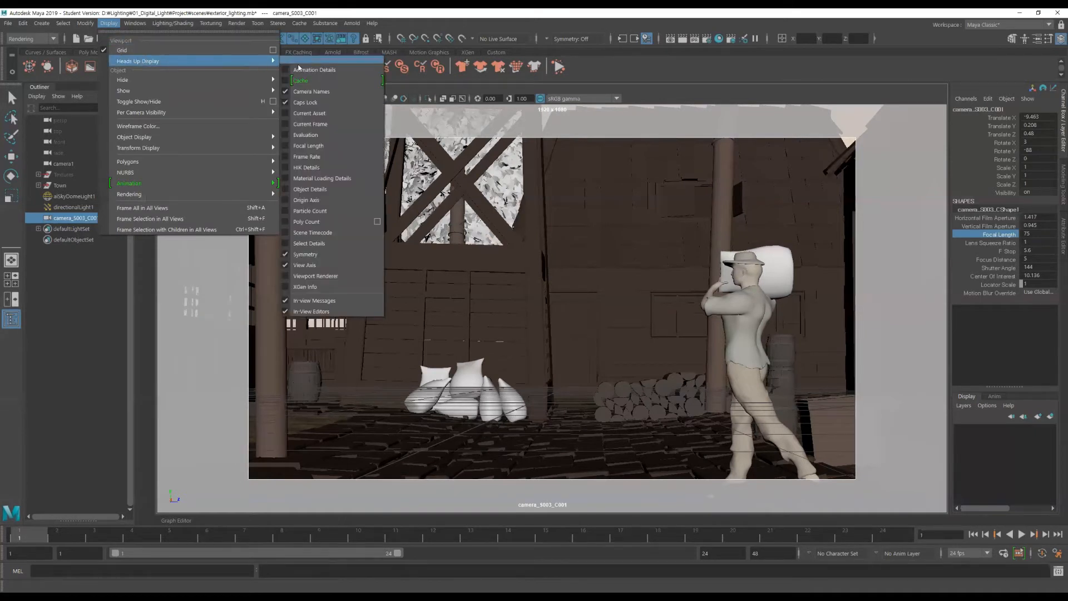
left_click(337, 147)
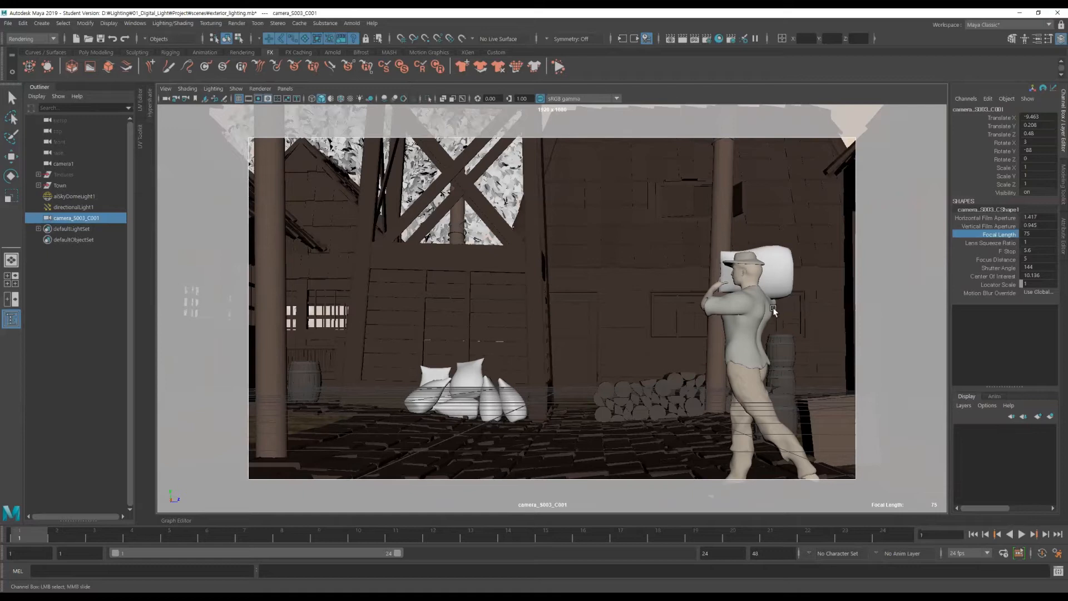
Review the Playblast options, including ornaments, format, display size and scale, and close them without making changes
right_click(730, 535)
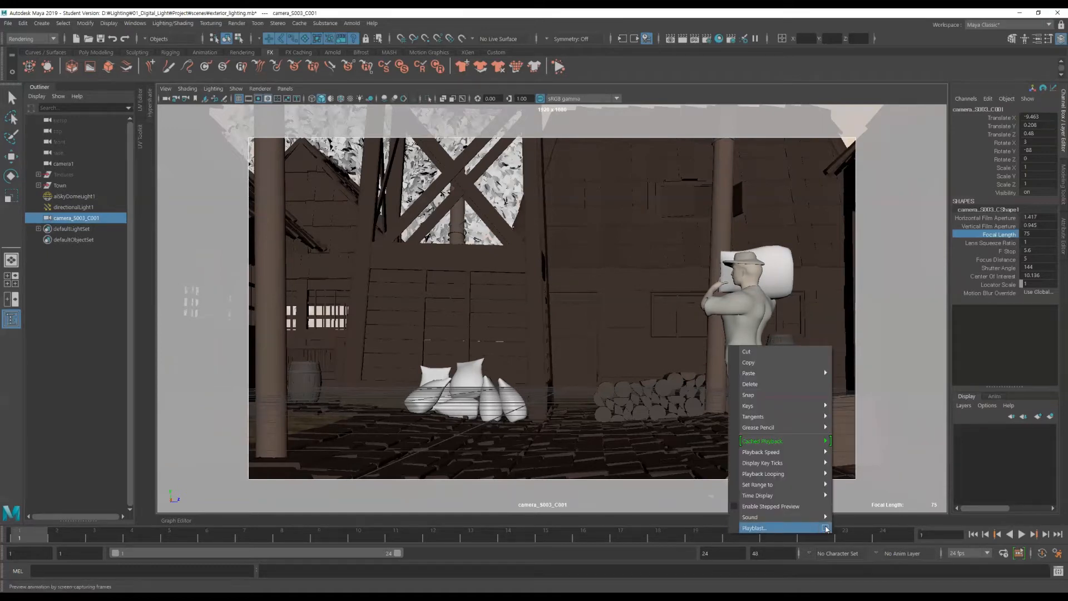
left_click(827, 528)
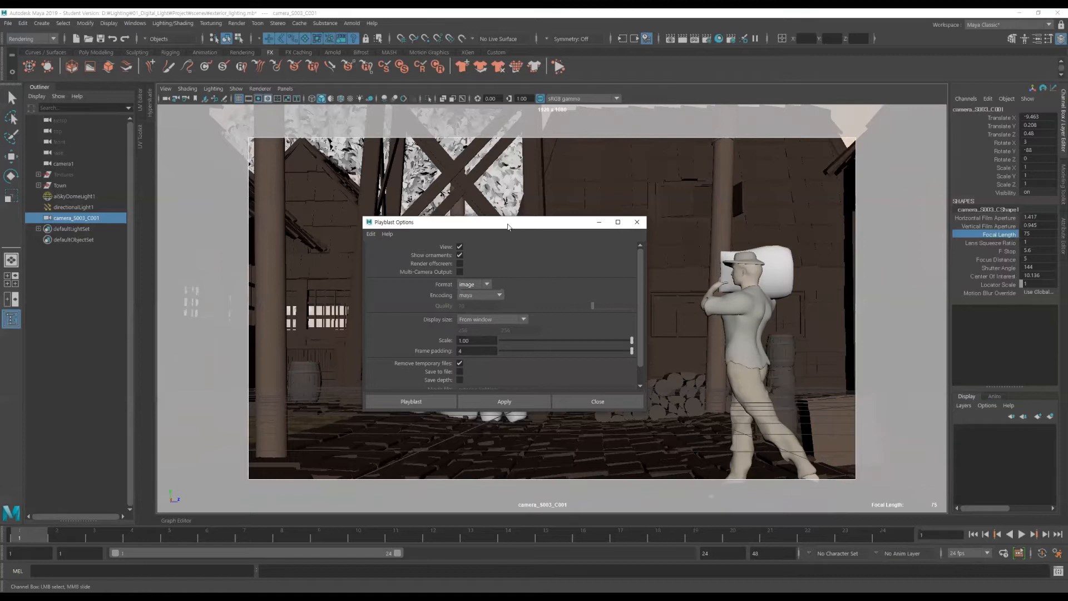
left_click_drag(507, 225, 788, 211)
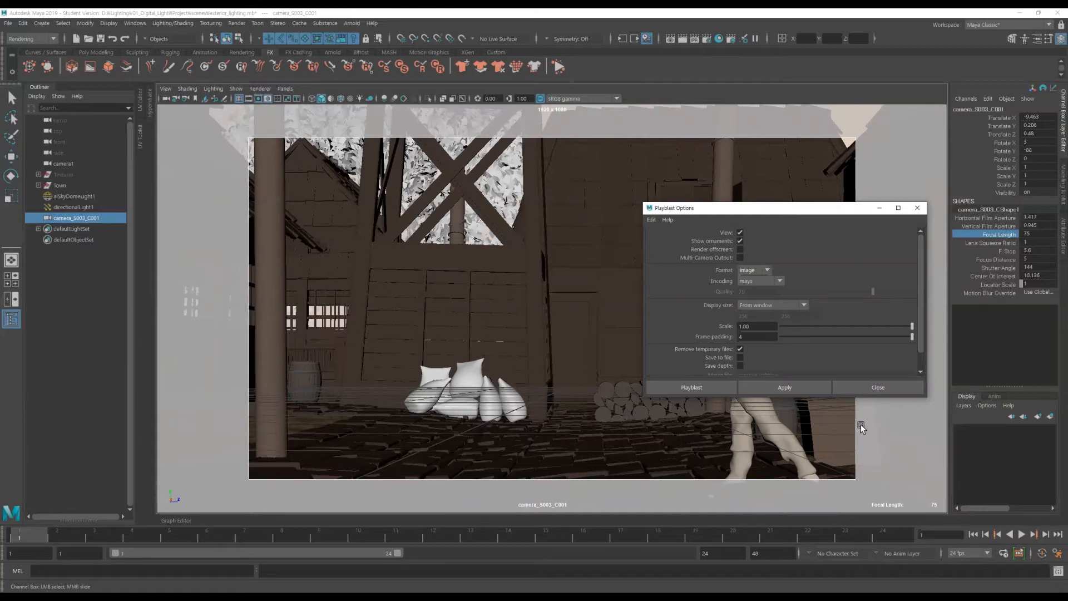
scroll(815, 322, "down", 1)
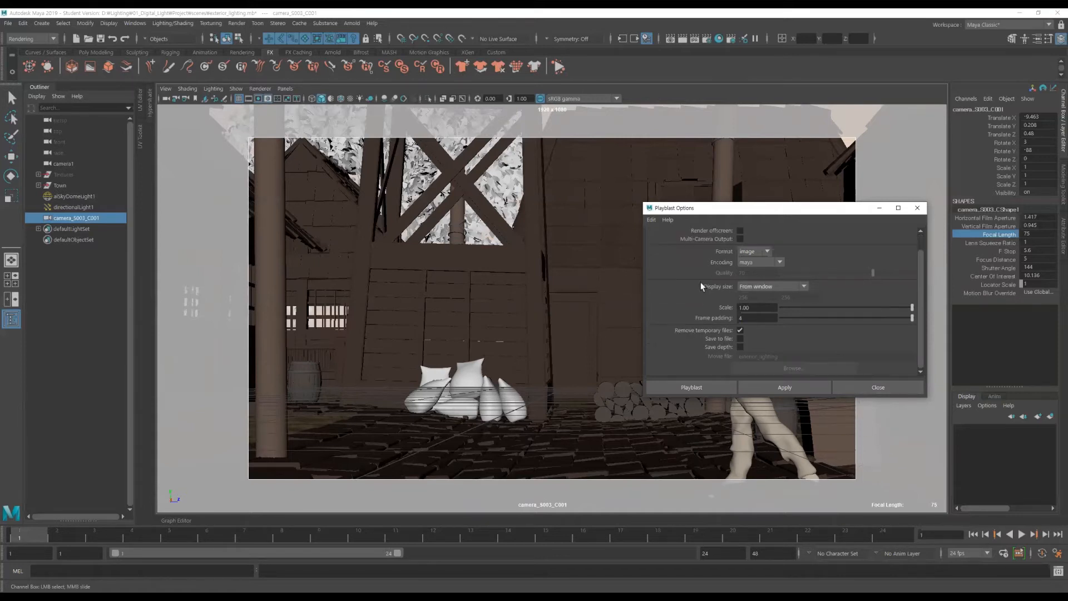
left_click(920, 210)
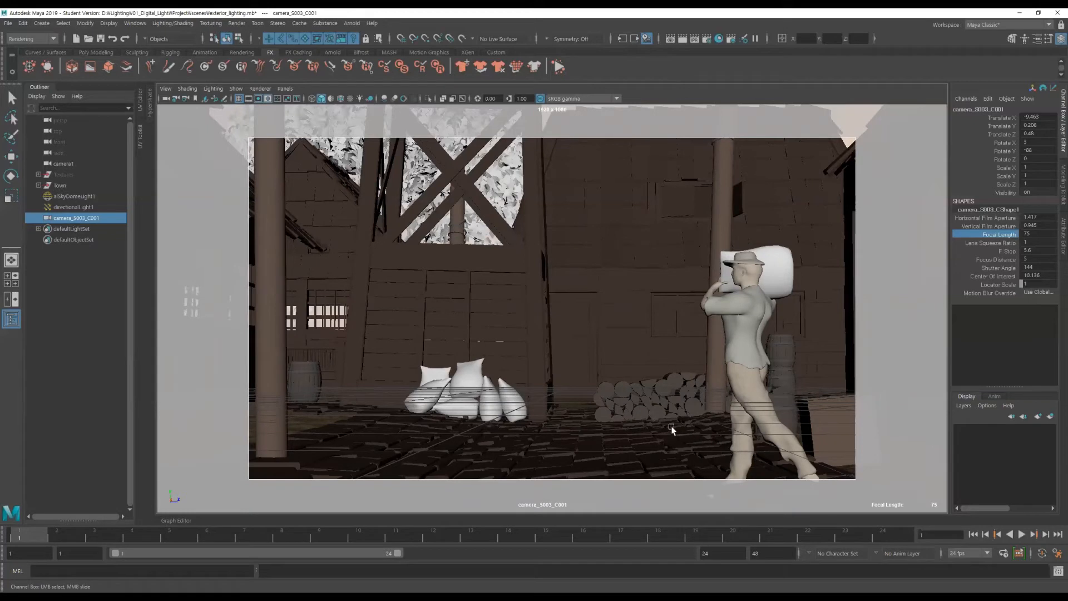
Hide all HUD elements in the camera viewport and show them again
left_click(268, 89)
left_click(236, 88)
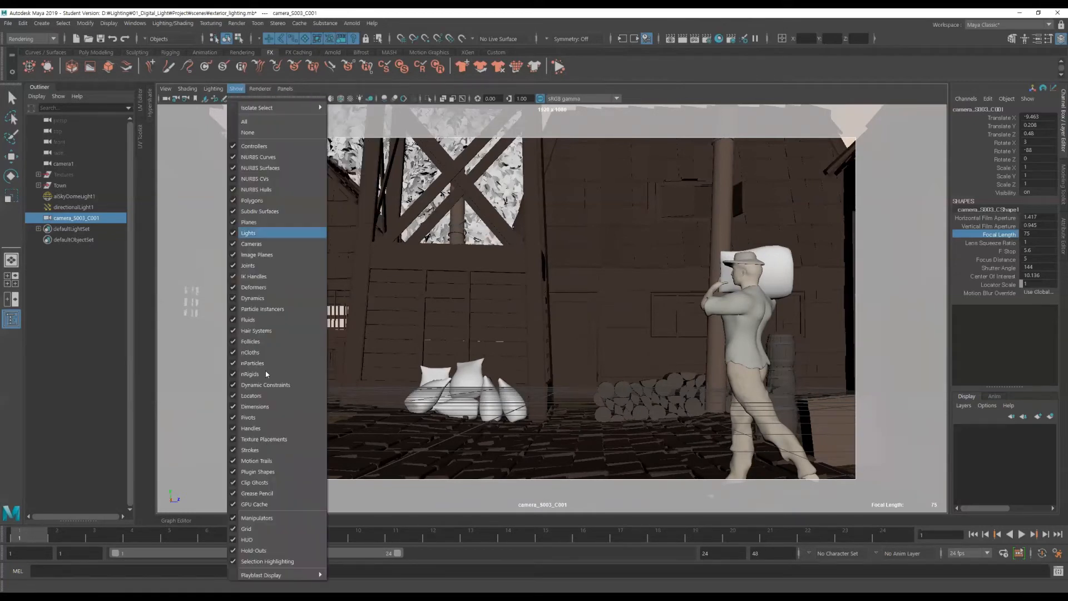
left_click(233, 540)
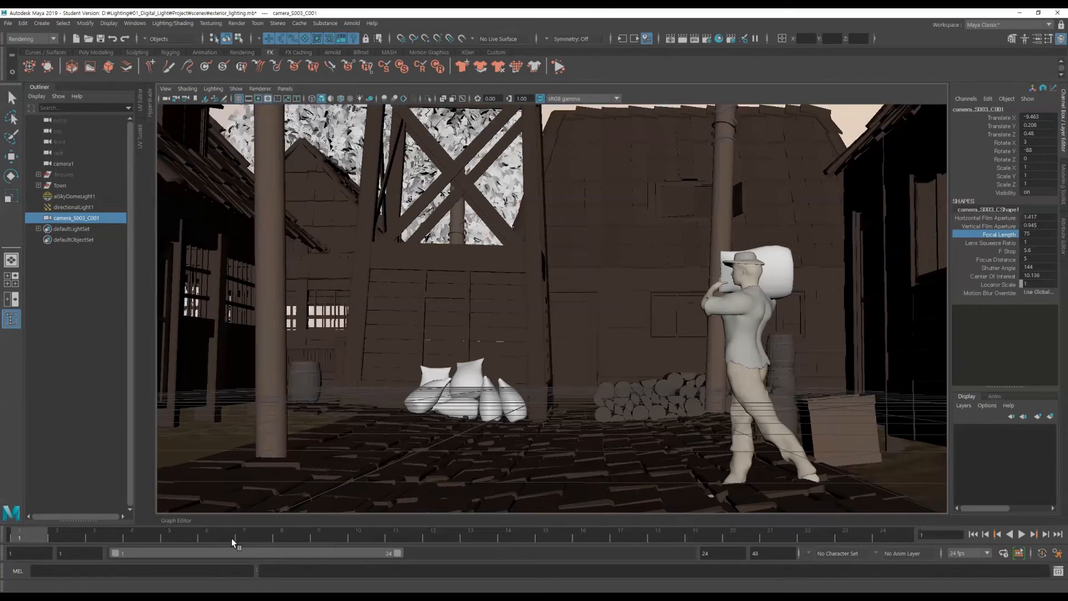
left_click(236, 88)
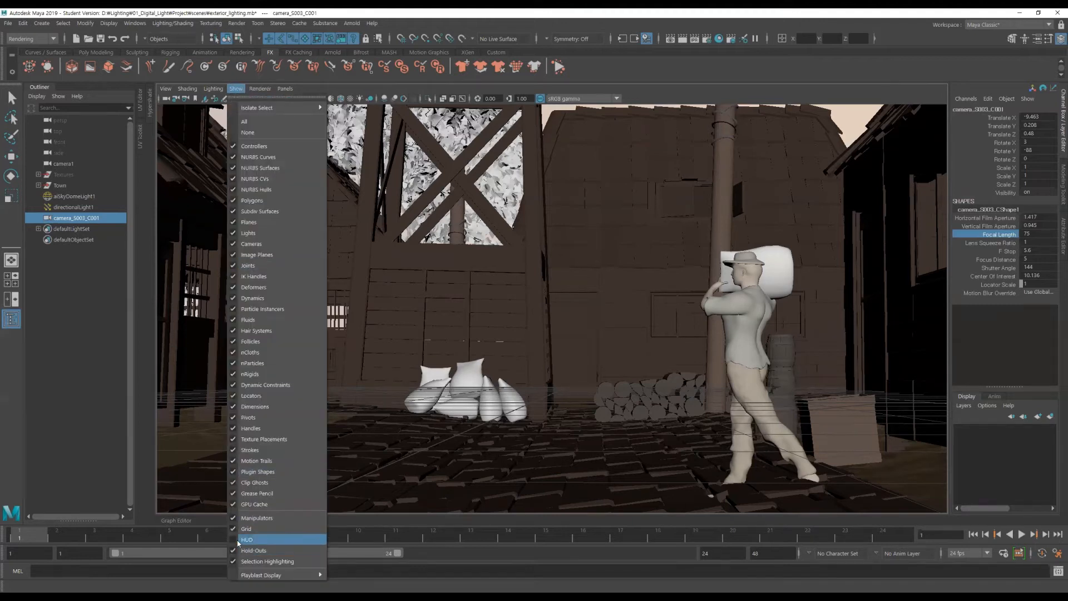
left_click(236, 540)
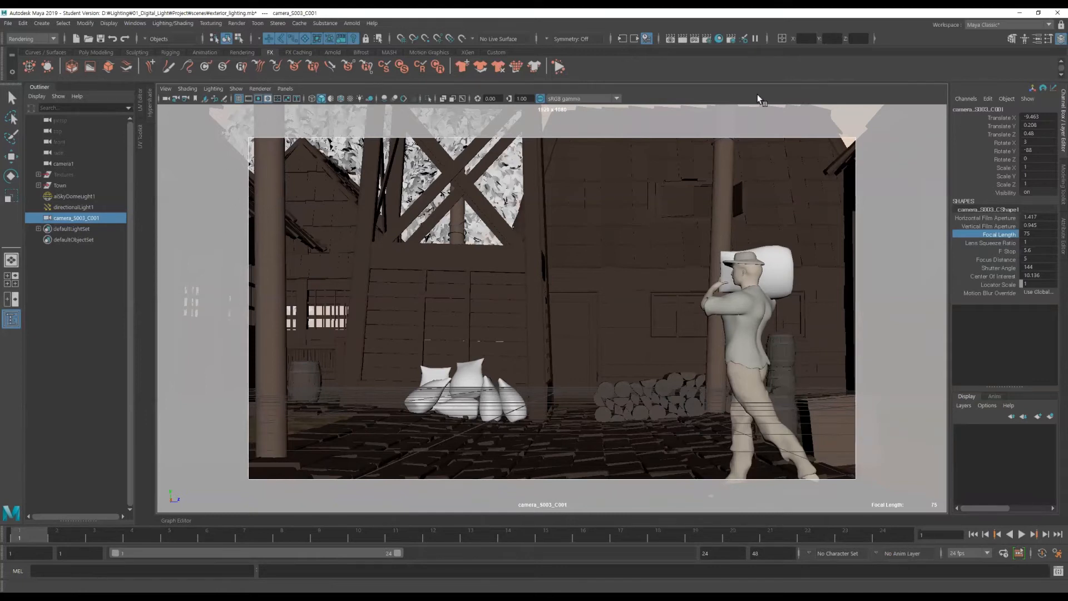
Hide the grid and the view axis in the camera viewport
left_click(236, 89)
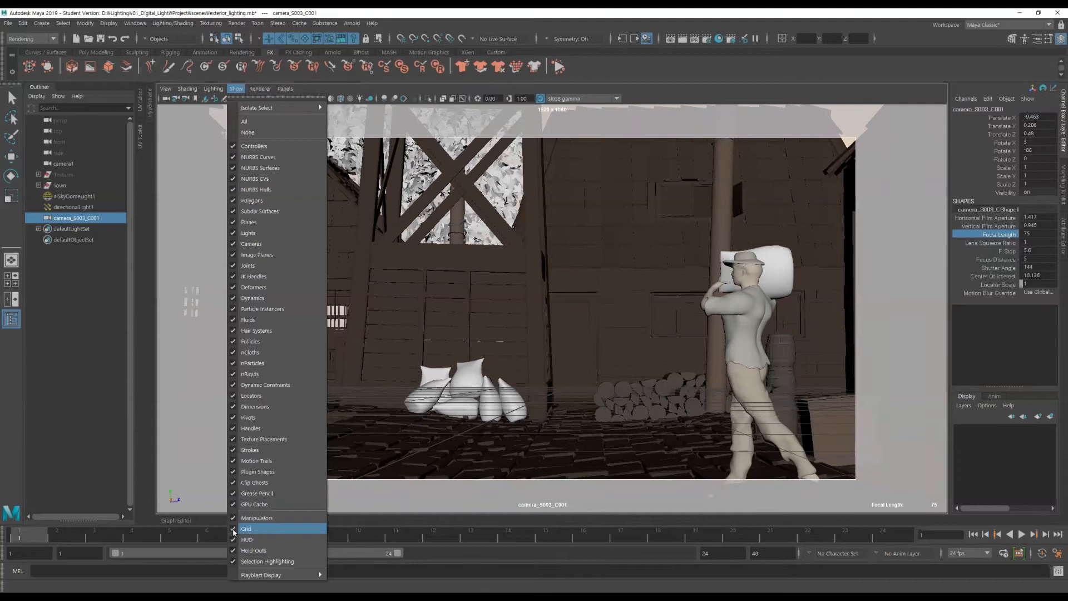
left_click(235, 529)
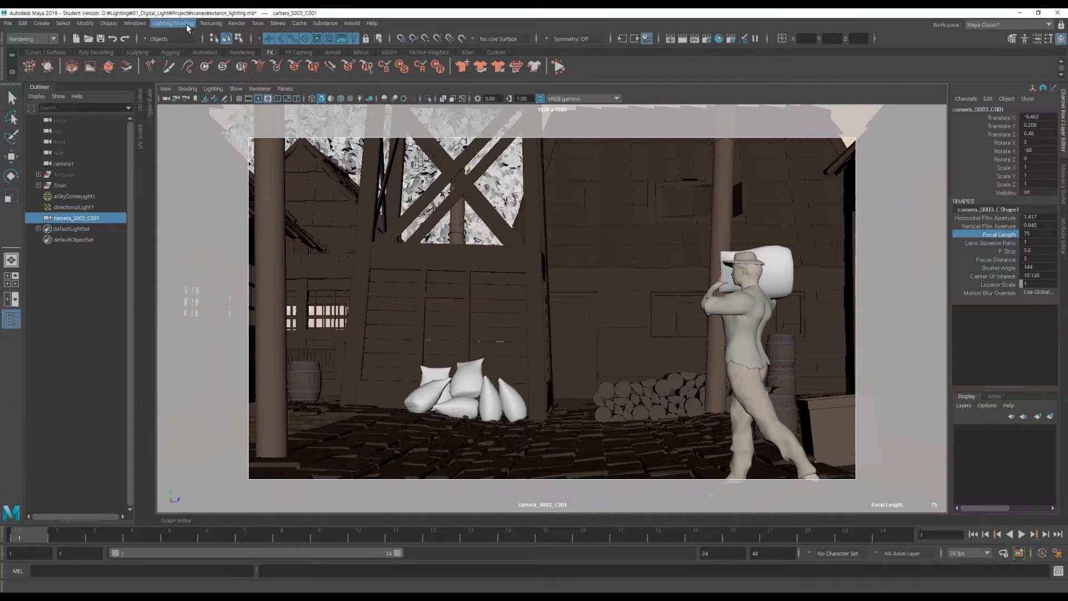
left_click(108, 22)
mouse_move(273, 61)
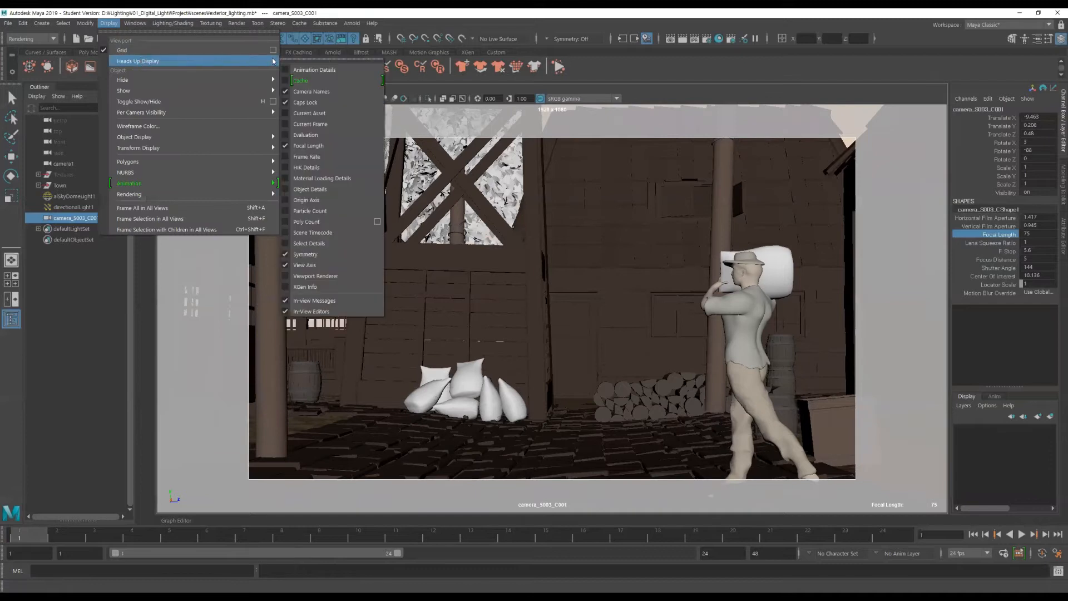
left_click(287, 266)
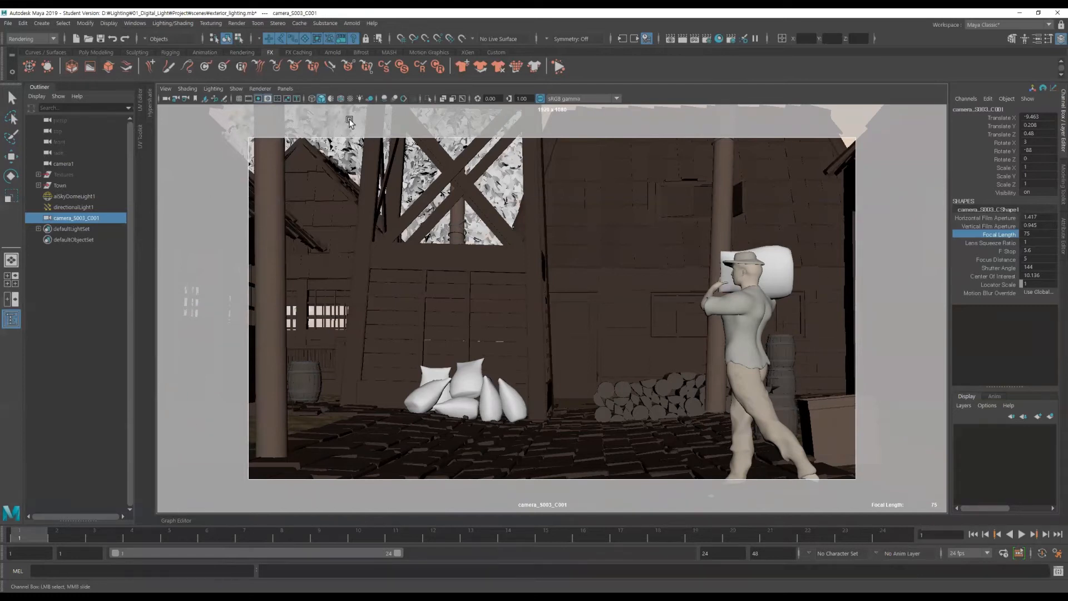
Try the wireframe-on-shaded display of the scene and switch it back off
left_click(341, 98)
left_click(340, 98)
left_click(340, 98)
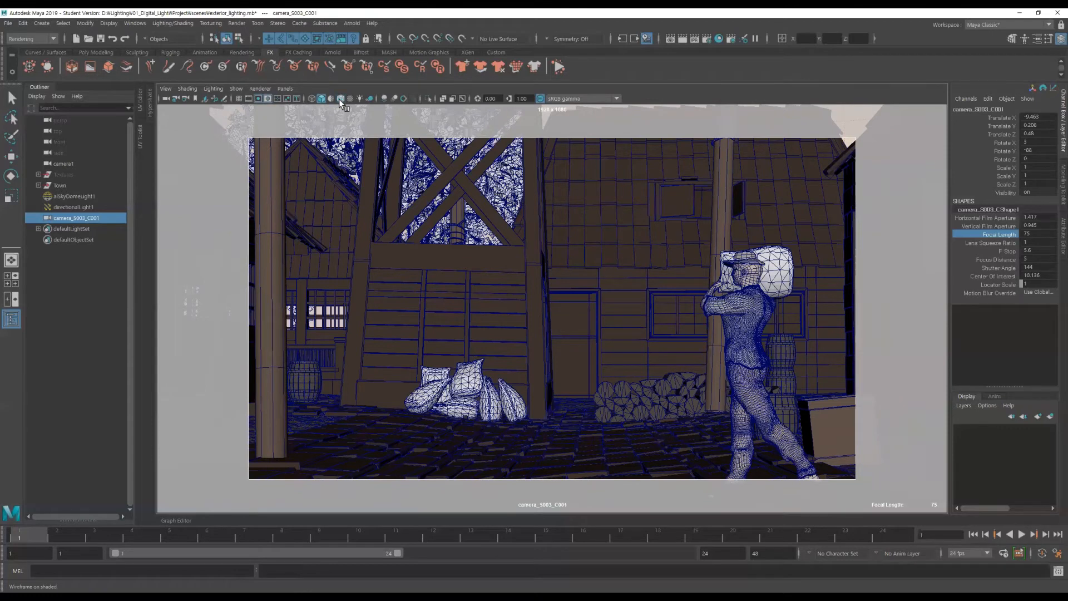
left_click(341, 99)
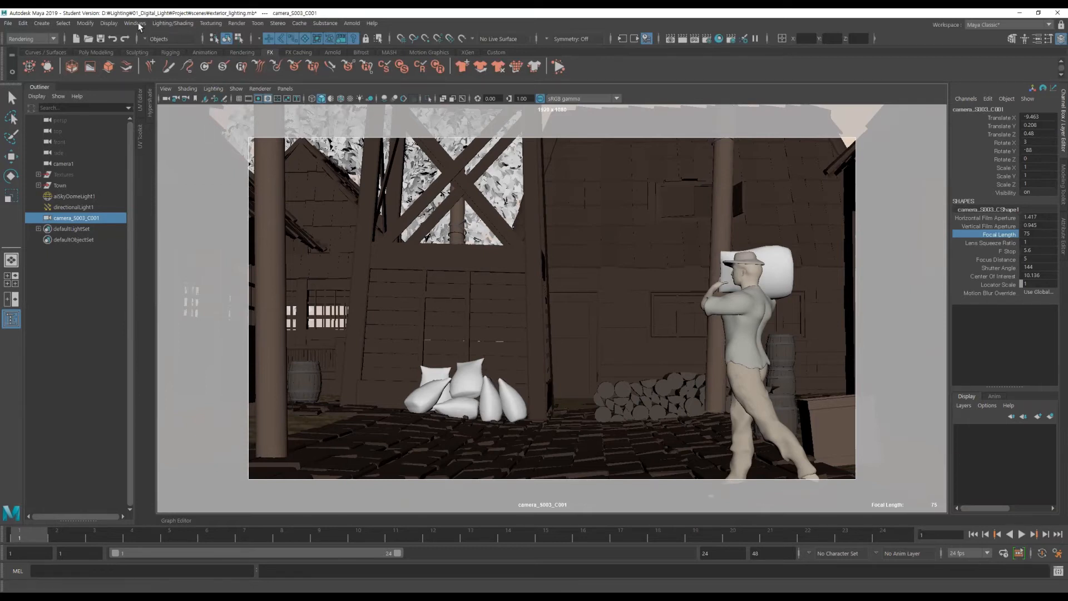
Turn the view axis back on in the heads-up display
left_click(109, 23)
mouse_move(234, 61)
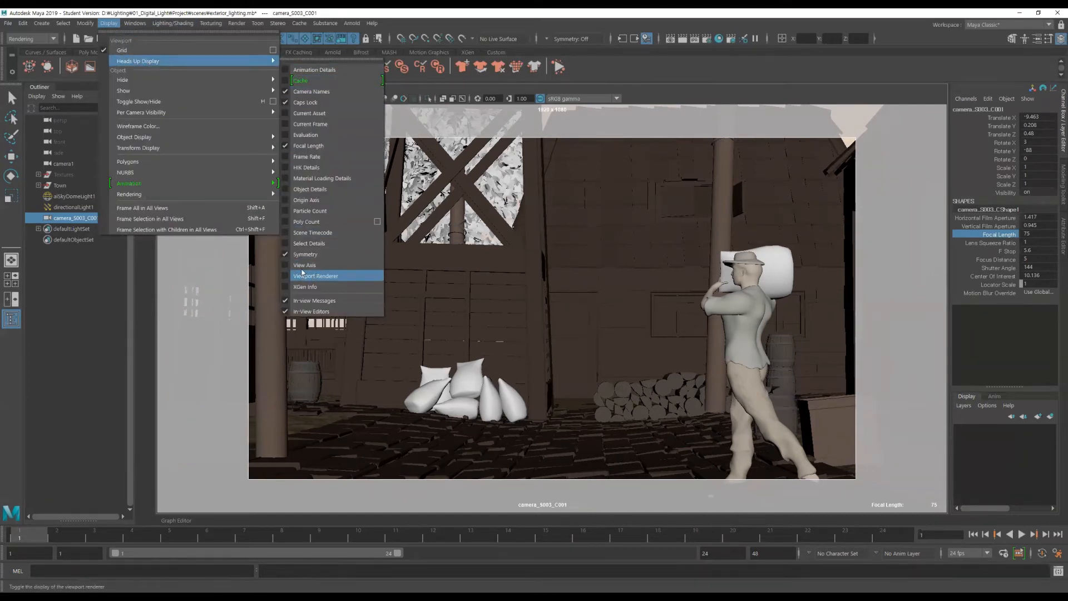
left_click(299, 266)
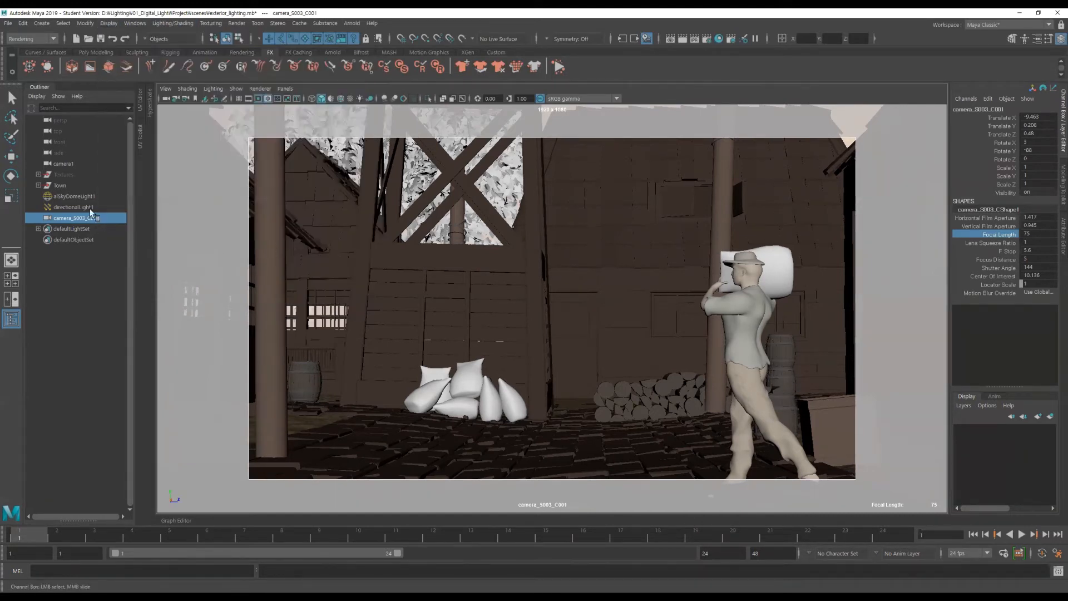
Create a second camera and rename it cameraS003_C002
left_click(42, 22)
mouse_move(96, 95)
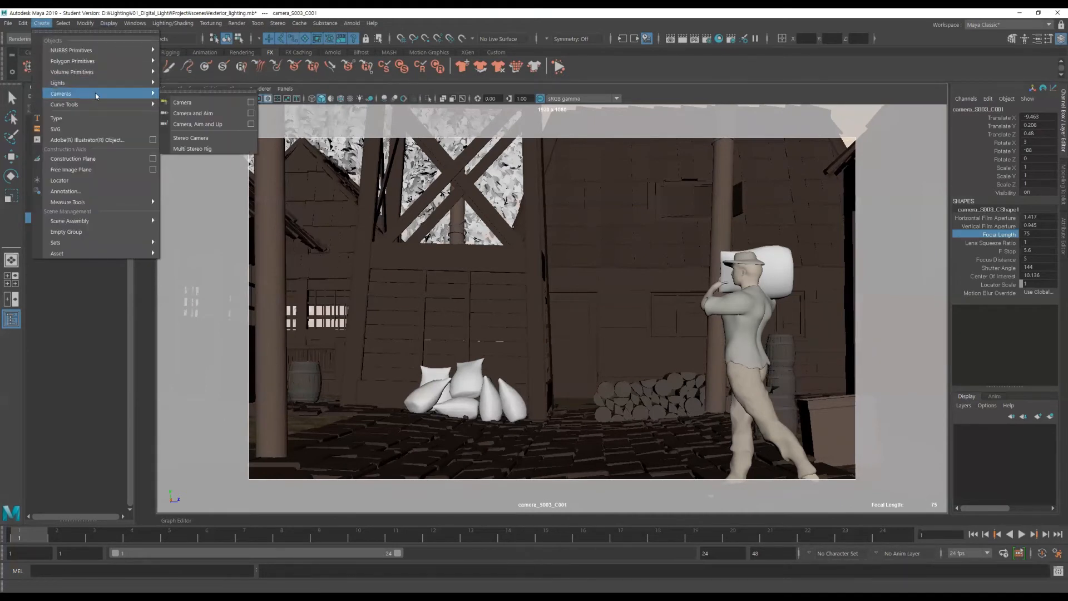
left_click(211, 105)
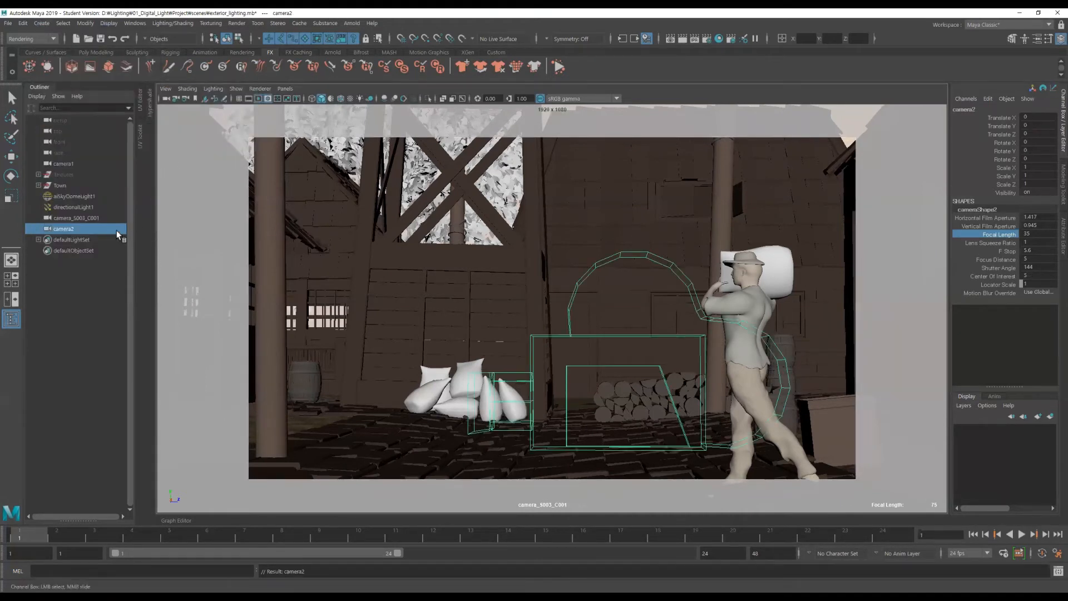
double_click(75, 227)
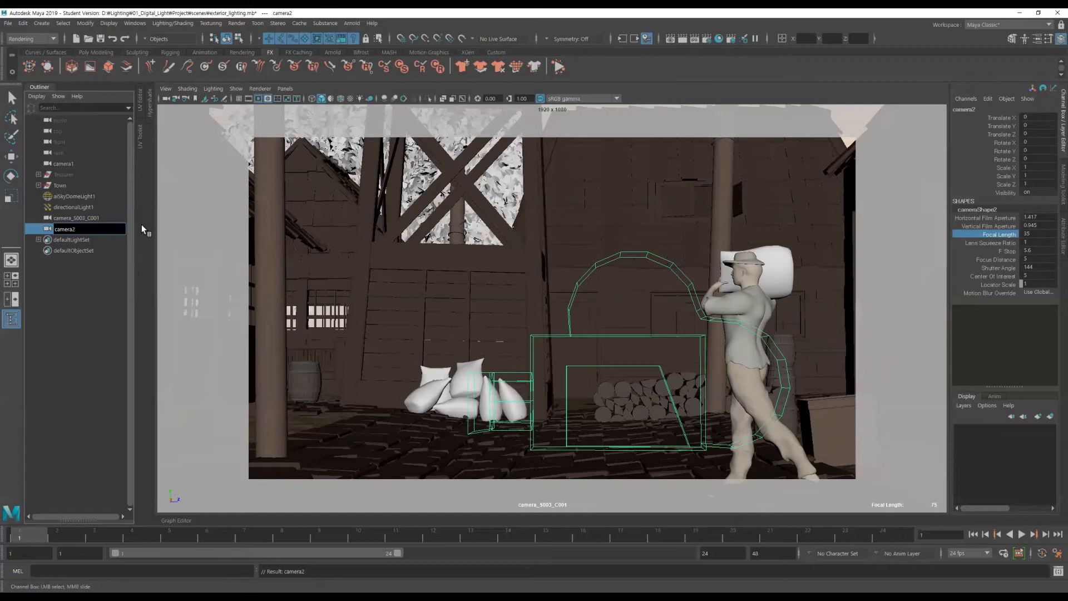
type("cameraS003_C002")
key("Return")
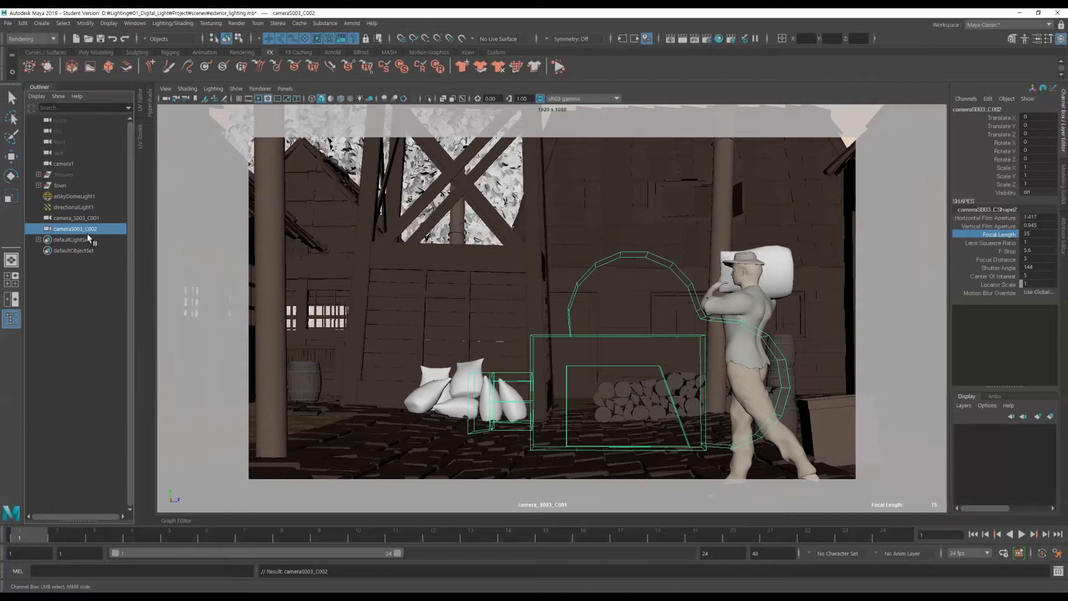
Look through cameraS003_C002, pull it back to an overview of the whole town, and show its resolution gate
left_click(285, 88)
mouse_move(334, 99)
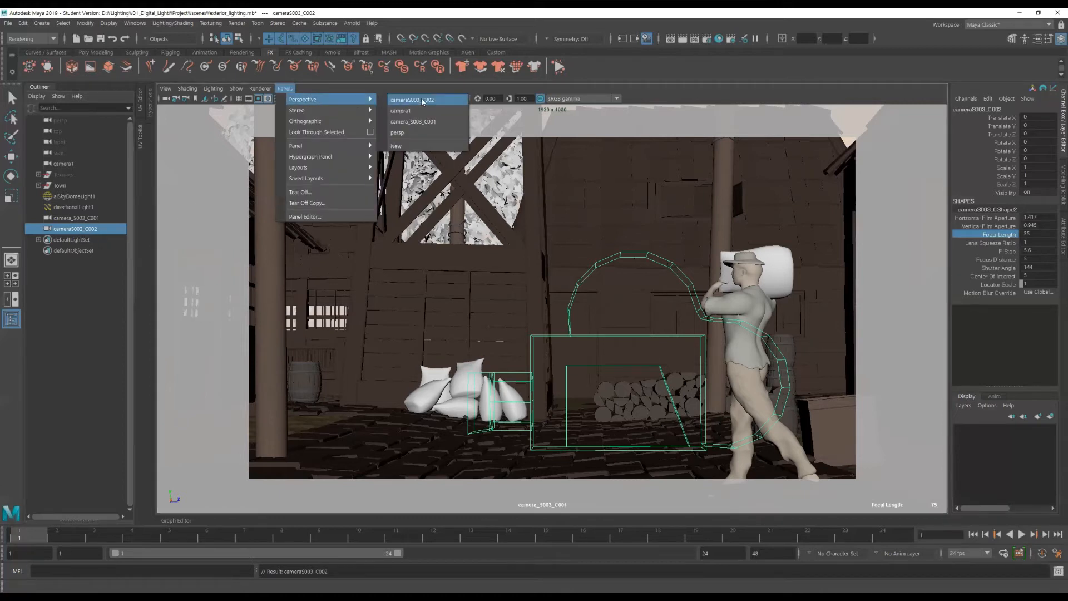
left_click(439, 99)
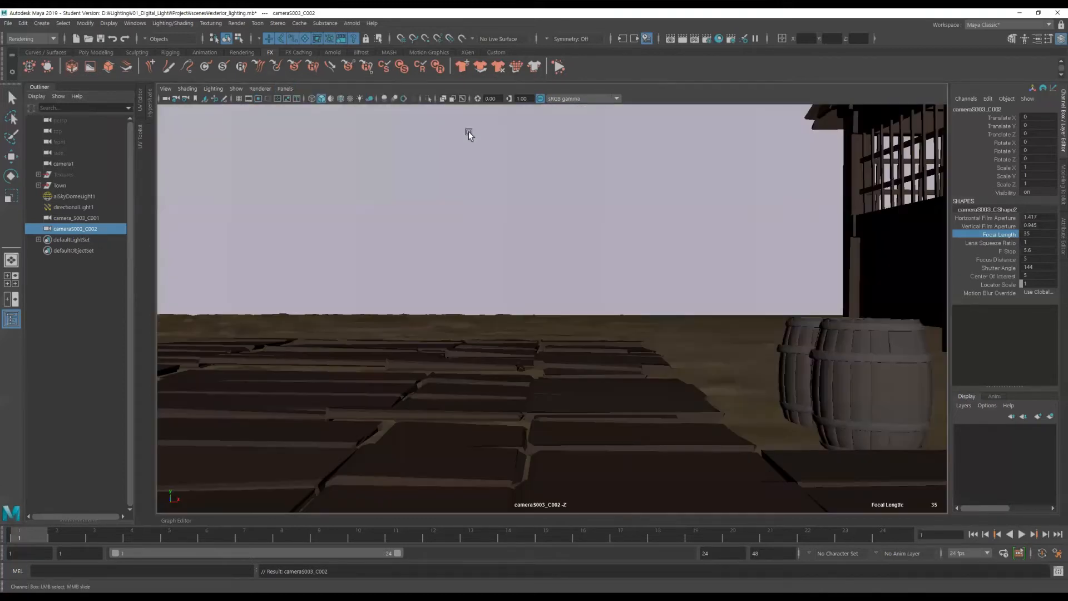
left_click_drag(739, 321, 562, 256, "alt")
right_click_drag(563, 255, 345, 178, "alt")
left_click_drag(345, 178, 239, 112, "alt")
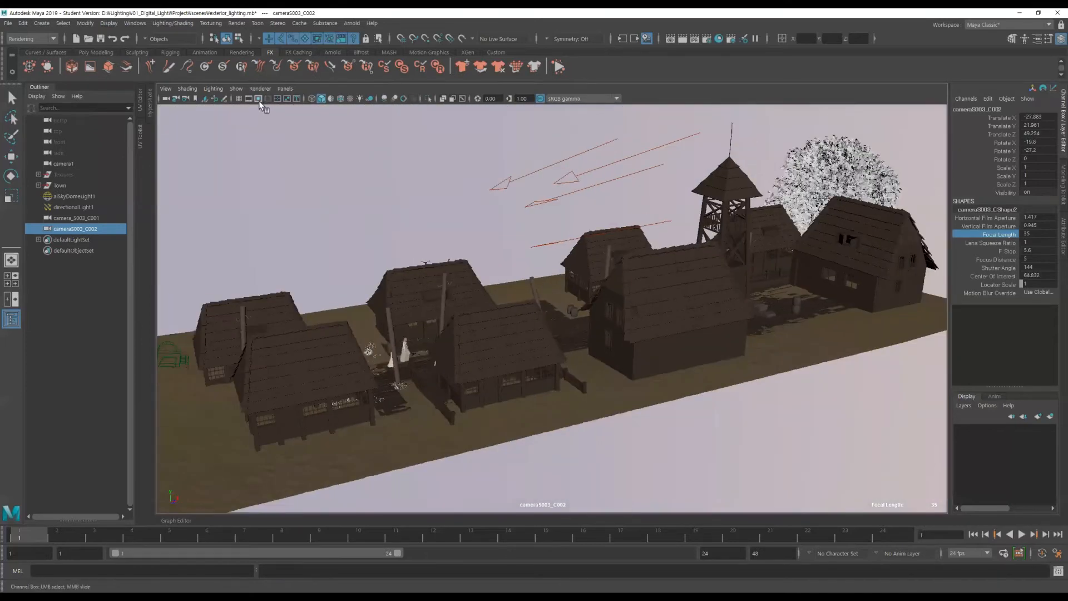
left_click(259, 99)
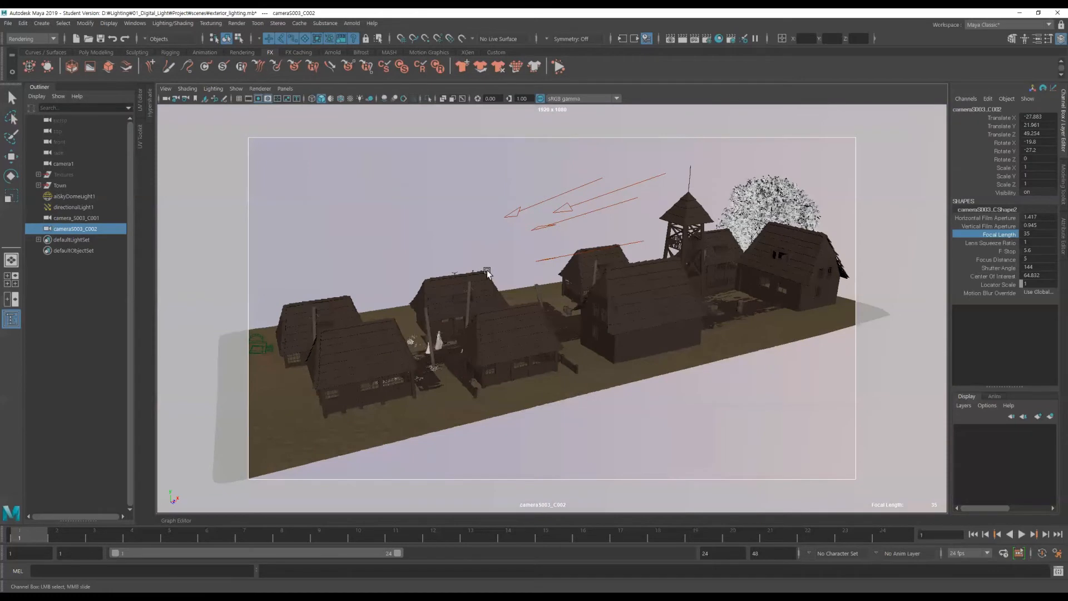
Bring cameraS003_C002 down to street level and frame the street between the houses, facing the bell tower
left_click_drag(485, 304, 661, 285, "alt")
right_click_drag(634, 287, 701, 299, "alt")
middle_click_drag(701, 298, 721, 270, "alt")
left_click_drag(657, 311, 669, 276, "alt")
right_click_drag(706, 291, 748, 293, "alt")
middle_click_drag(739, 286, 715, 326, "alt")
mouse_move(678, 310)
right_mouse_down("alt")
mouse_move(704, 310)
mouse_move(687, 305)
right_mouse_up("alt")
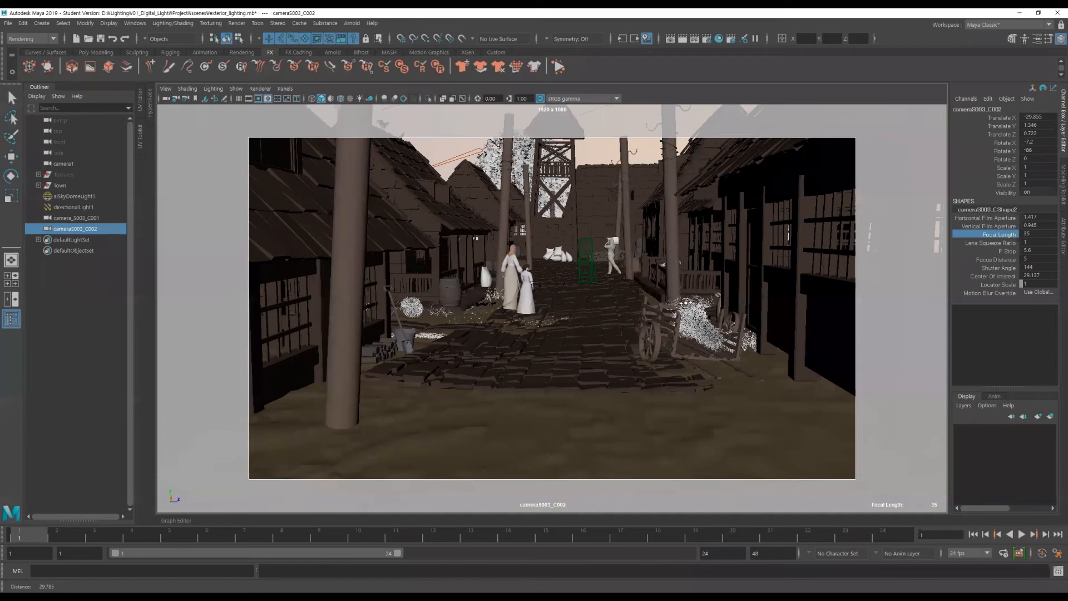
left_click_drag(687, 306, 656, 301, "alt")
right_click_drag(656, 300, 673, 302, "alt")
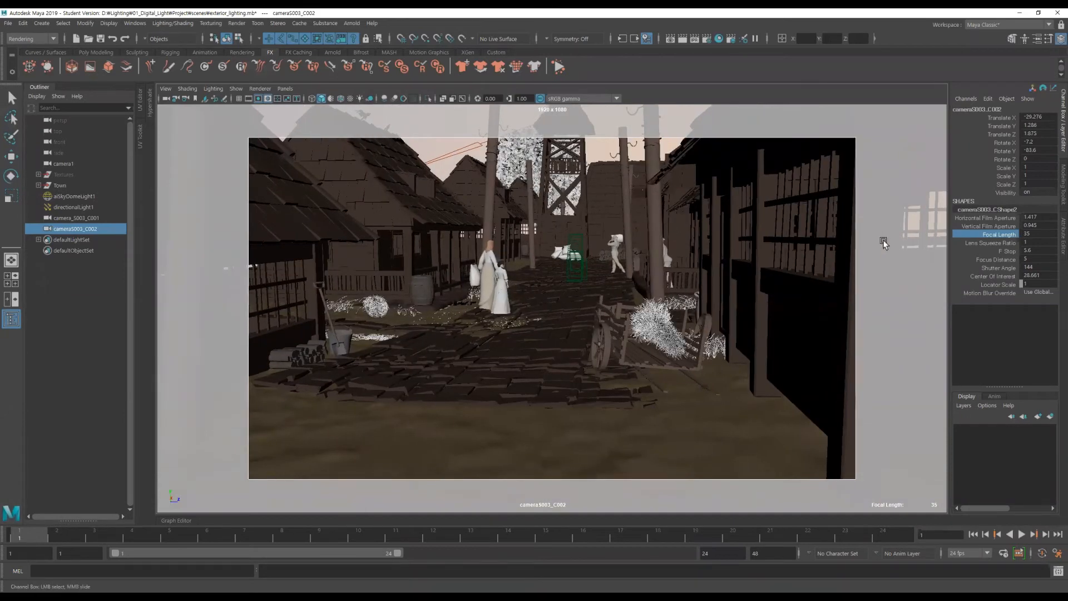
Set the focal length of cameraS003_C002 to 100
double_click(1028, 234)
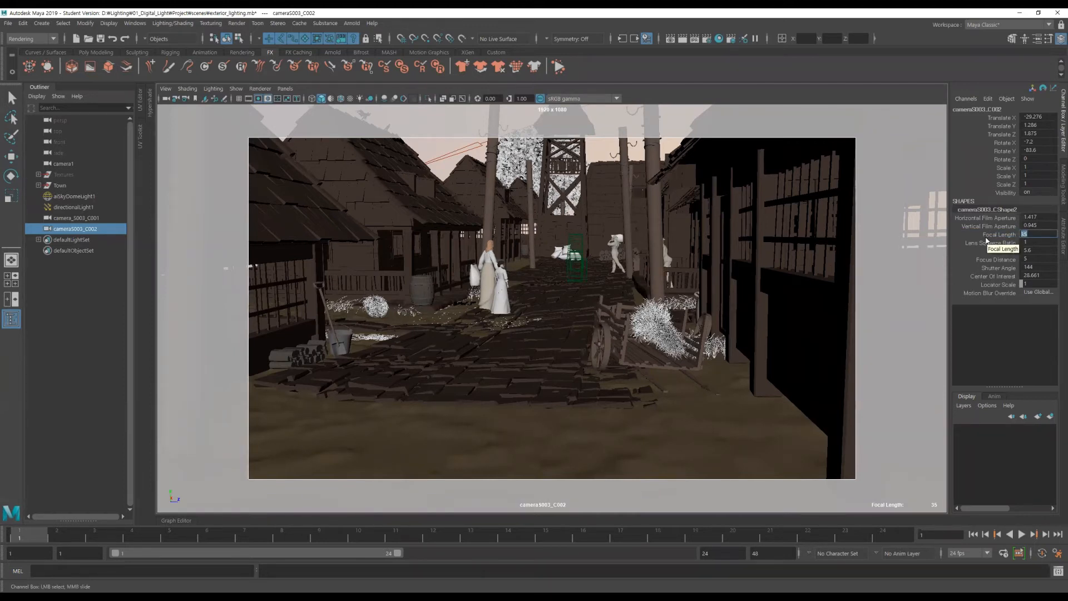
type("100")
key("Return")
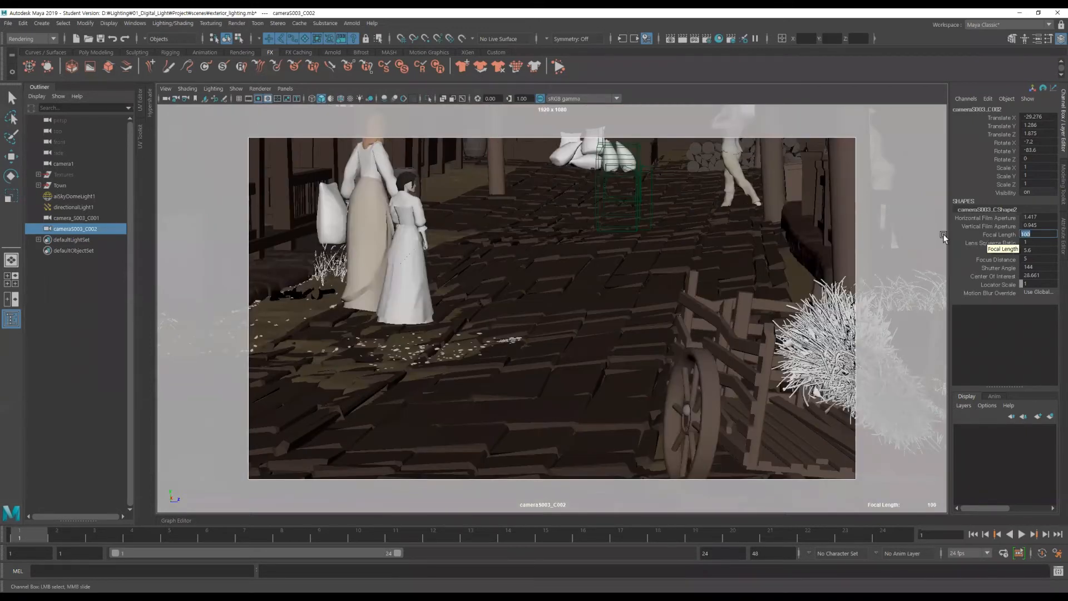
scroll(707, 269, "down", 1)
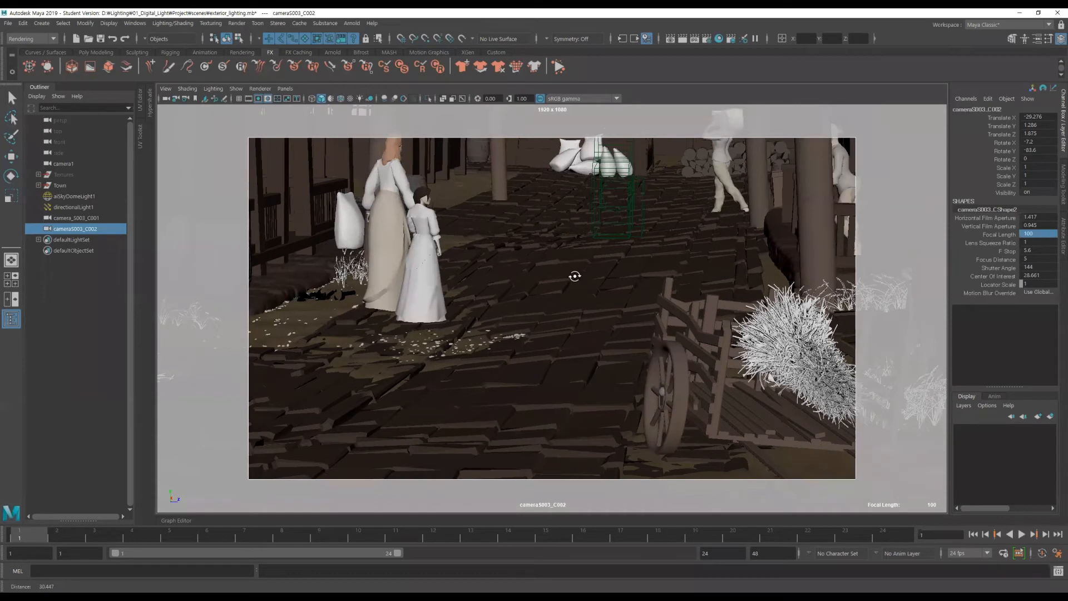
Pull cameraS003_C002 back and up to a high overview of the street and the rows of houses
left_click_drag(575, 275, 567, 296, "alt")
right_click_drag(642, 278, 583, 276, "alt")
right_click_drag(657, 295, 623, 294, "alt")
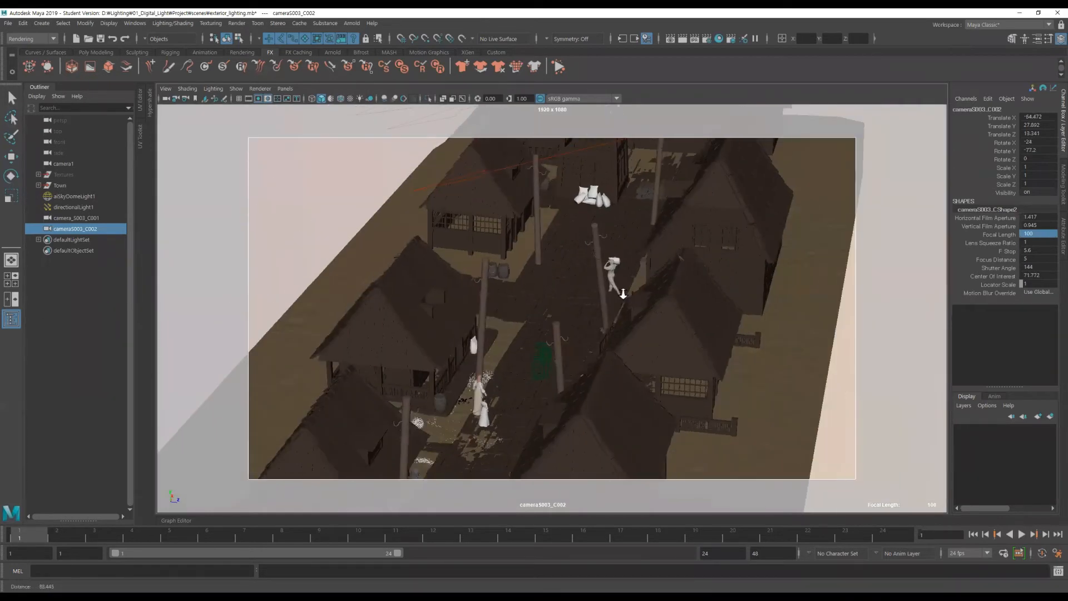
left_click_drag(672, 318, 692, 303, "alt")
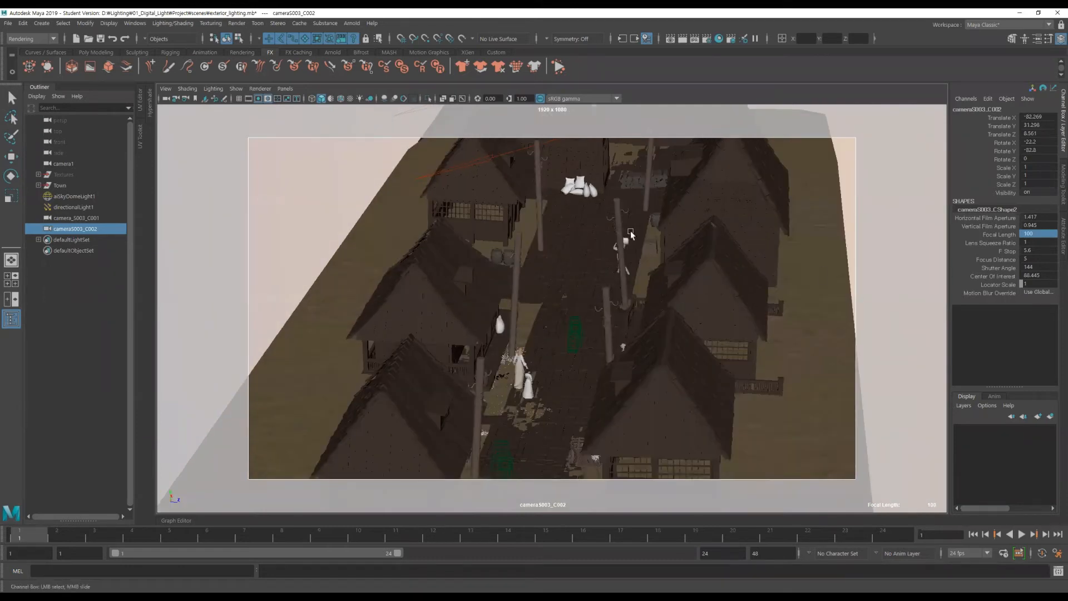
mouse_move(627, 345)
left_mouse_down("alt")
mouse_move(654, 329)
mouse_move(629, 328)
left_mouse_up("alt")
scroll(630, 328, "down", 3)
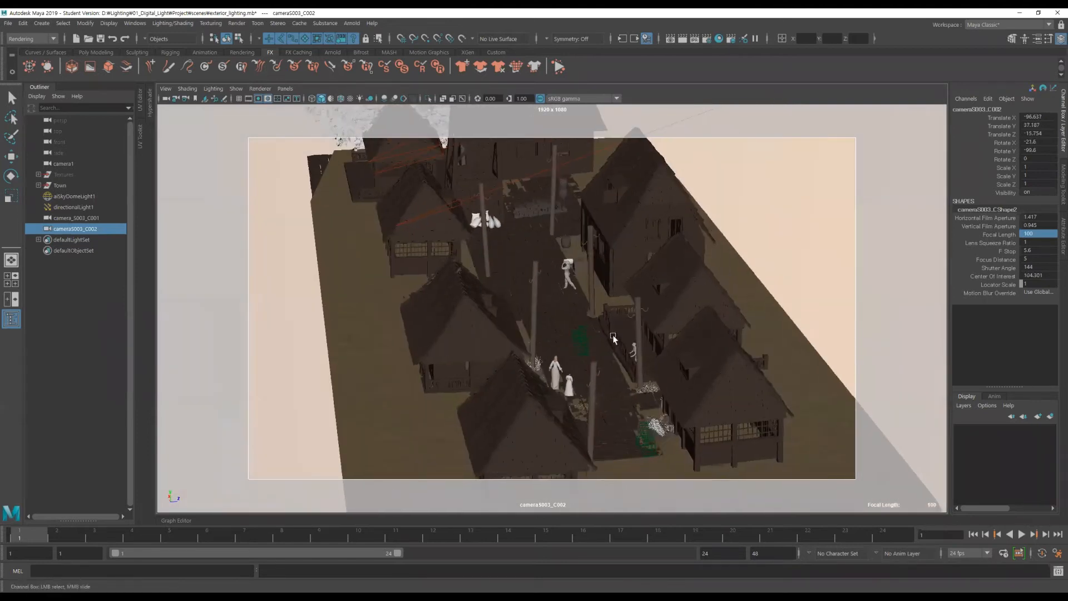
Set the focal length of cameraS003_C002 to 120
double_click(1036, 235)
key("Return")
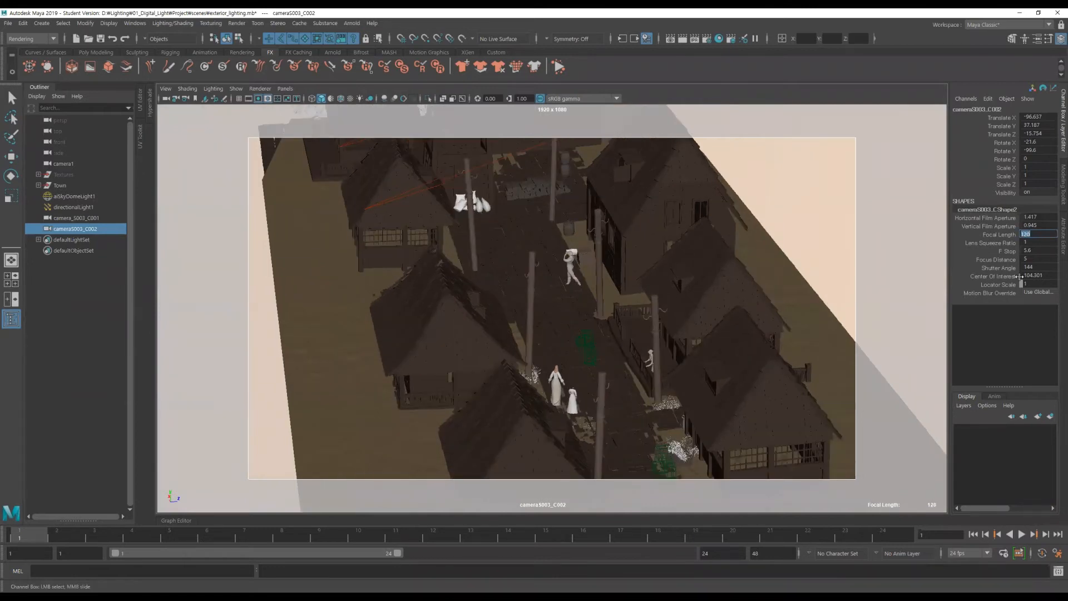
left_click(1008, 235)
middle_click_drag(727, 278, 727, 309)
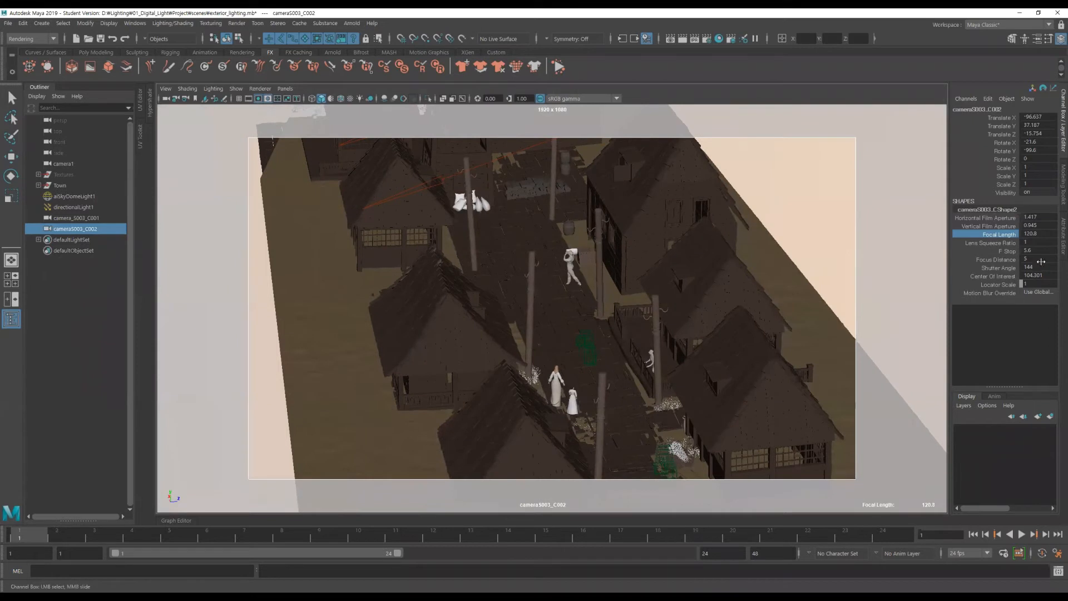
double_click(1034, 234)
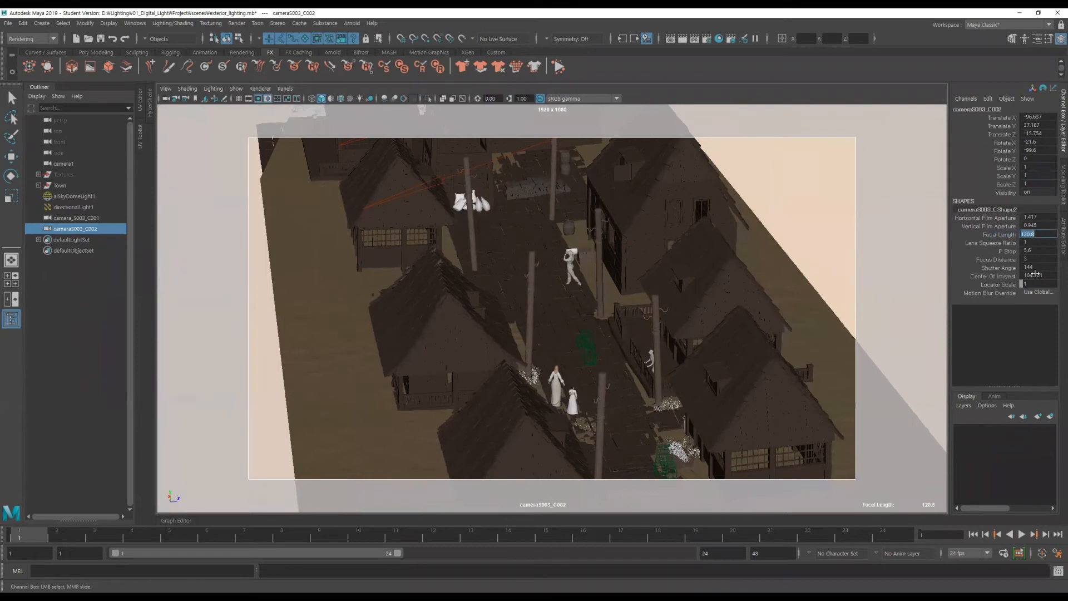
type("120")
key("Return")
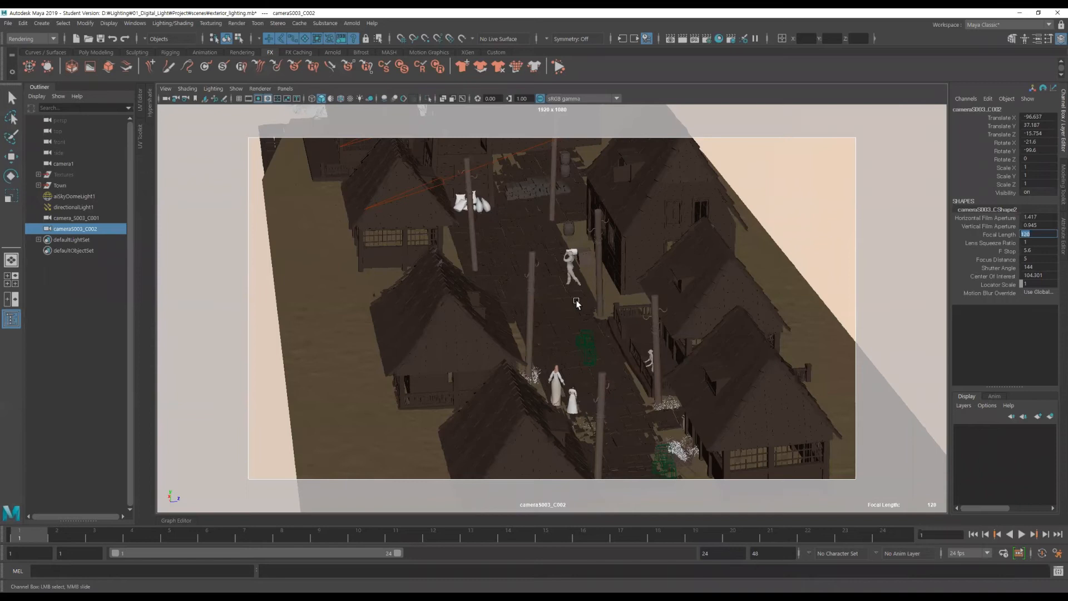
Move cameraS003_C002 in close behind the woman and the girl and centre them inside the resolution gate
left_click_drag(623, 362, 602, 365, "alt")
scroll(596, 366, "up", 5)
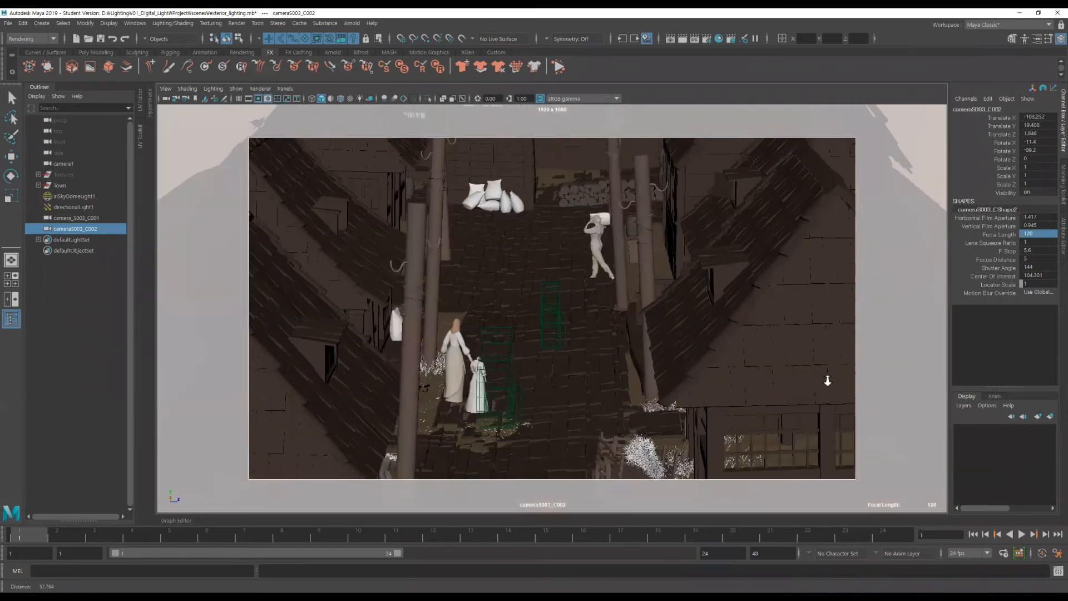
scroll(649, 312, "up", 5)
left_click_drag(615, 318, 679, 291, "alt")
scroll(474, 349, "up", 3)
left_click_drag(527, 327, 637, 328, "alt")
scroll(606, 328, "up", 3)
scroll(646, 384, "down", 5)
left_click_drag(646, 384, 665, 424, "alt")
scroll(652, 401, "up", 2)
scroll(661, 381, "up", 3)
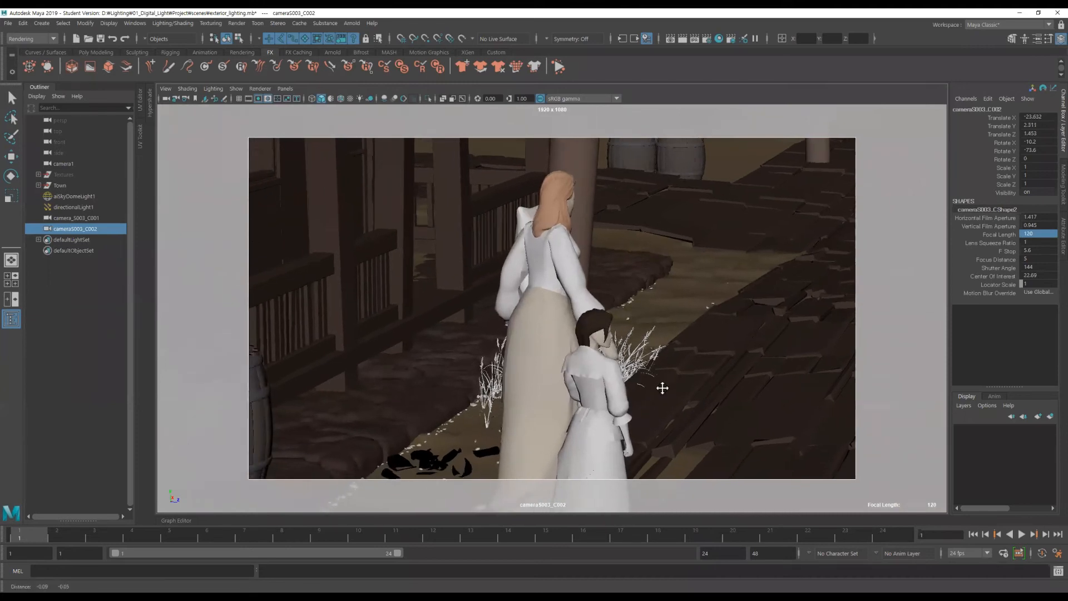
middle_click_drag(663, 386, 660, 383, "alt")
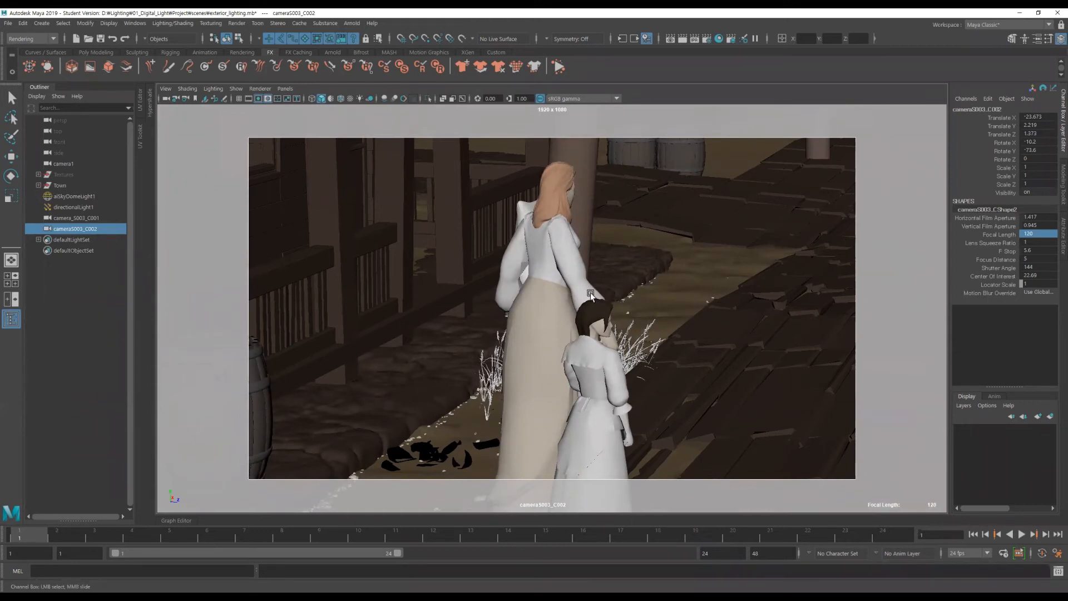
scroll(590, 292, "up", 2)
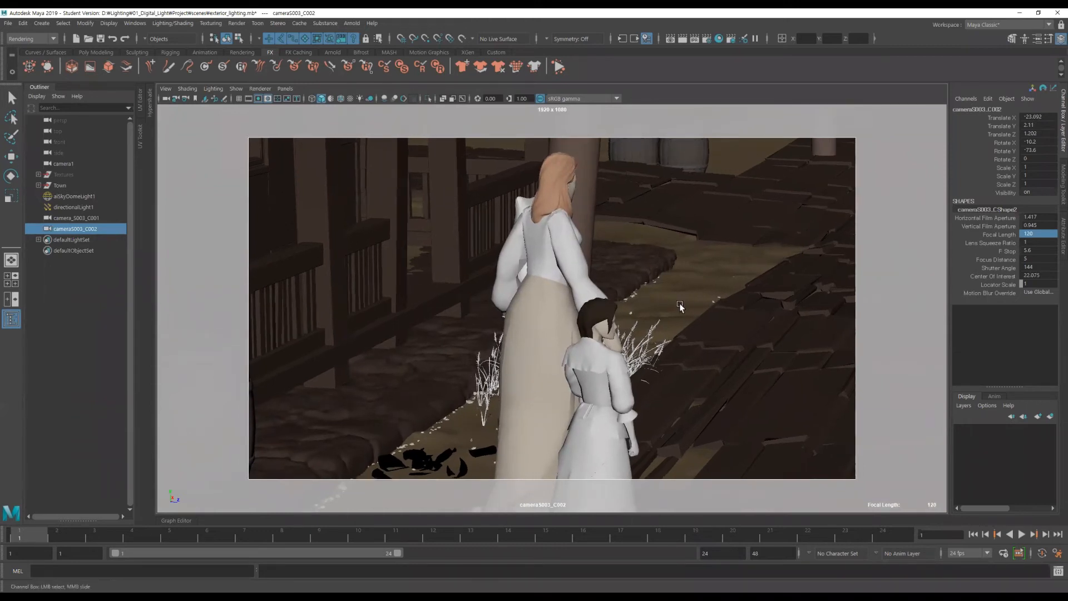
Orbit cameraS003_C002 around to the front and frame the woman and the girl as a close medium shot
left_click_drag(665, 303, 579, 389, "alt")
right_click_drag(579, 389, 614, 337, "alt")
left_click_drag(614, 337, 639, 317, "alt")
middle_click_drag(640, 317, 635, 313, "alt")
right_click_drag(634, 314, 659, 314, "alt")
middle_click_drag(658, 314, 715, 284, "alt")
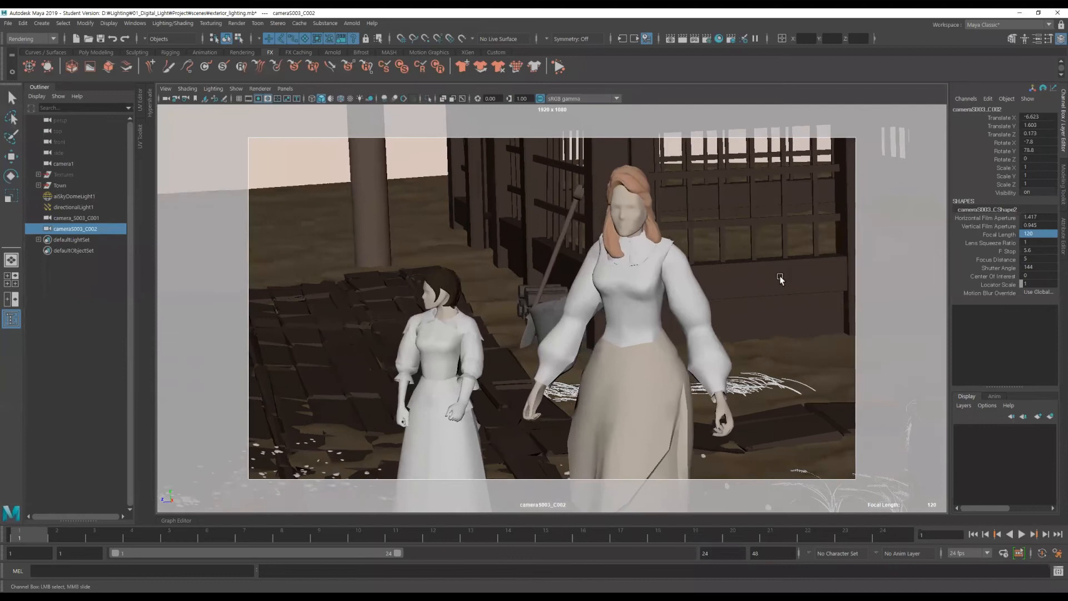
left_click(1000, 236)
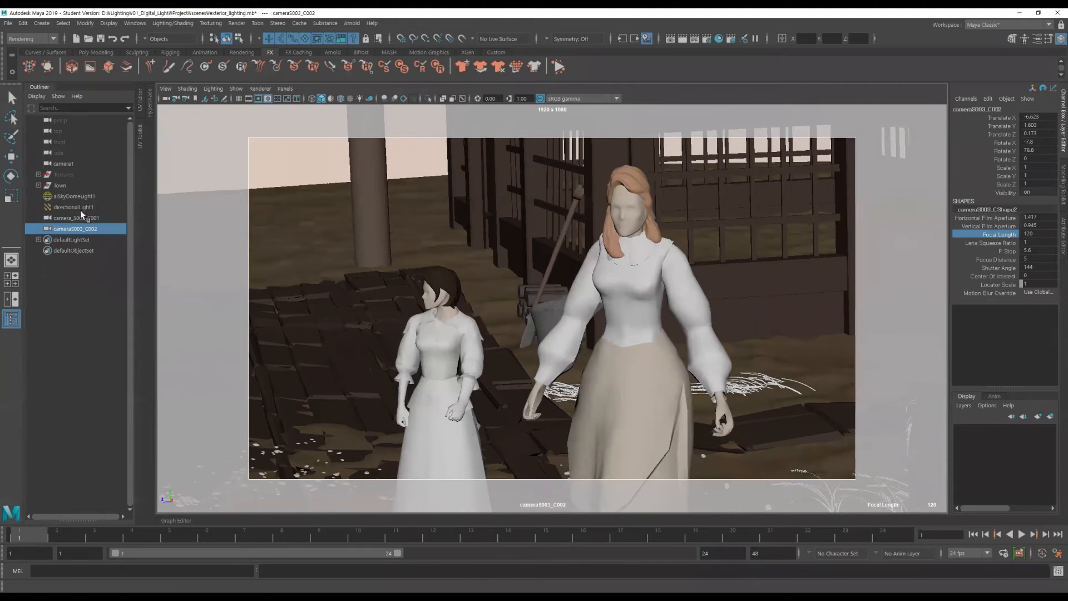
Look through camera1 and bring it over the street so the woman and the girl face it
left_click(63, 164)
left_click(286, 89)
mouse_move(300, 101)
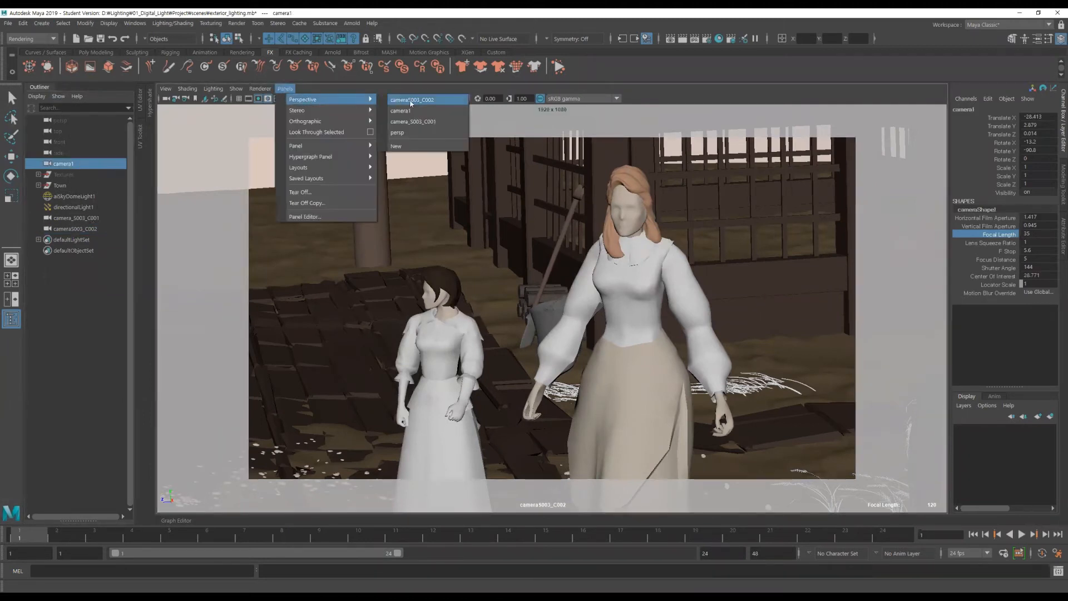
left_click(426, 111)
left_click_drag(467, 303, 450, 394, "alt")
scroll(441, 234, "up", 5)
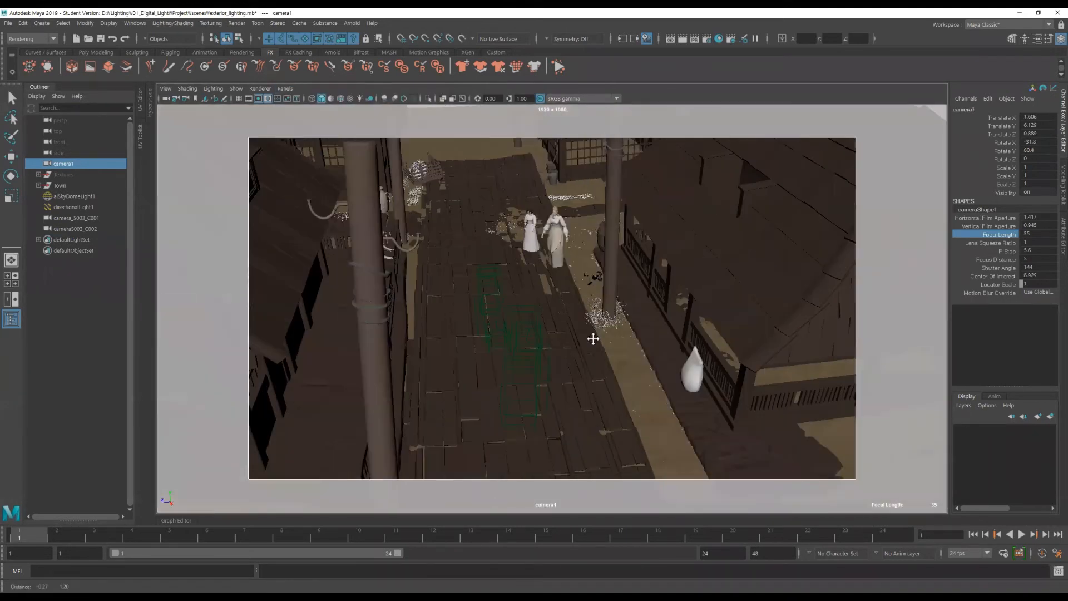
right_click_drag(441, 234, 617, 228, "alt")
middle_click_drag(484, 192, 502, 312, "alt")
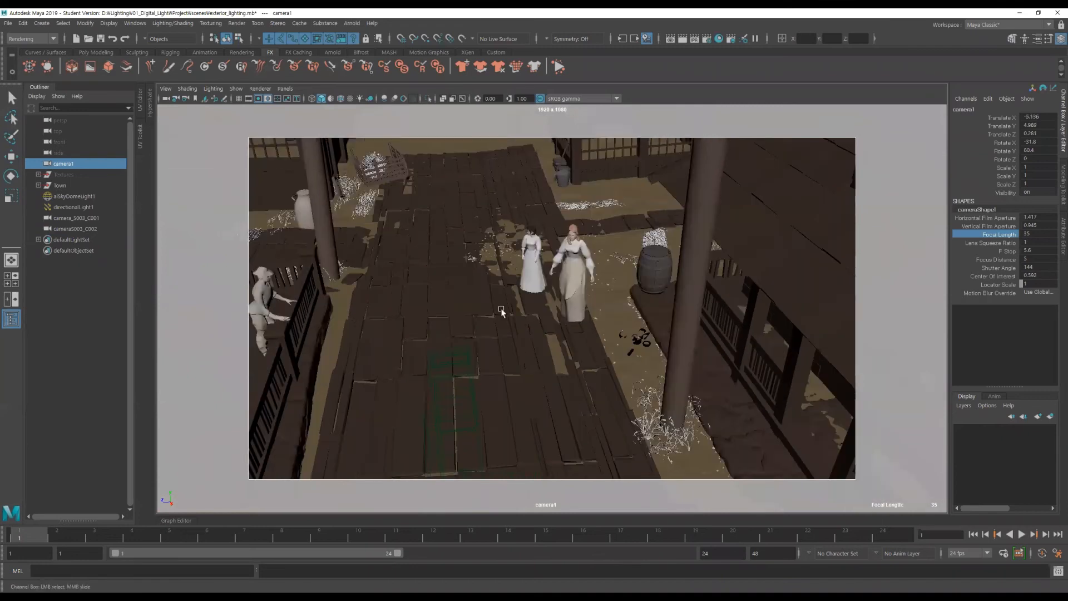
Focus camera1 on the woman's skirt and frame the woman and the girl from the front at eye level
right_click_drag(502, 312, 682, 299, "alt")
left_click(595, 276)
left_click(583, 278)
key("f")
left_click_drag(590, 276, 623, 279, "alt")
right_click_drag(623, 278, 694, 321, "alt")
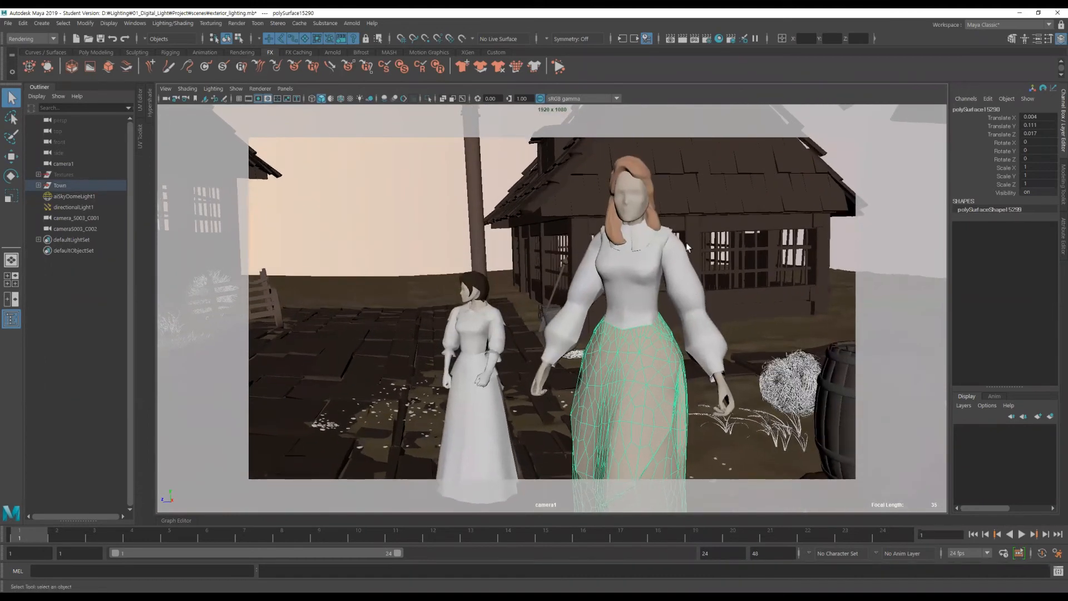
Set the focal length of camera1 to 30 and move it slightly closer to the woman and the girl
left_click(63, 163)
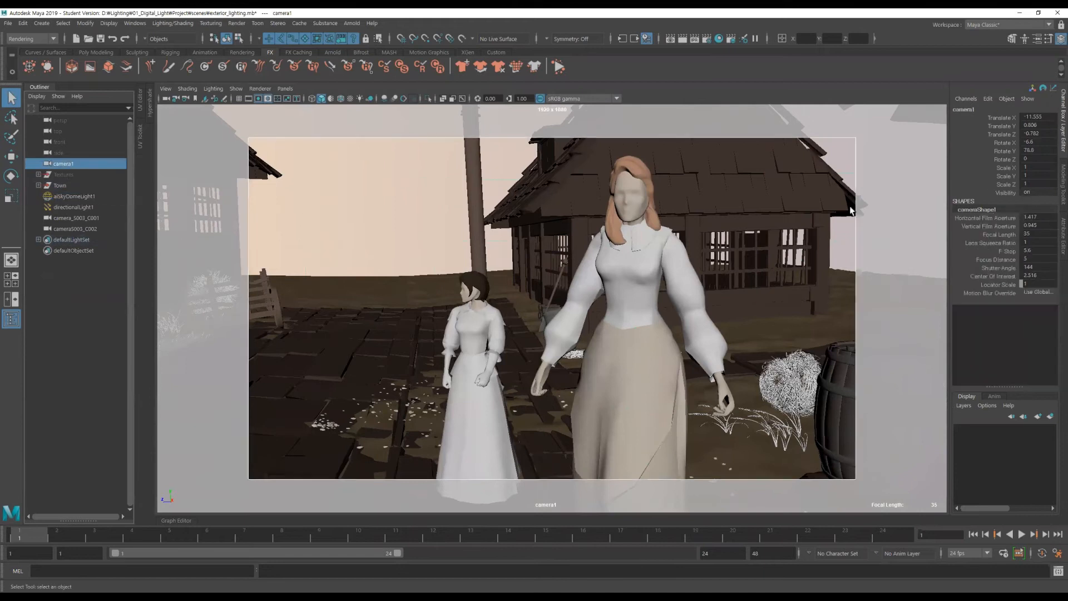
left_click(1011, 238)
left_click(1036, 234)
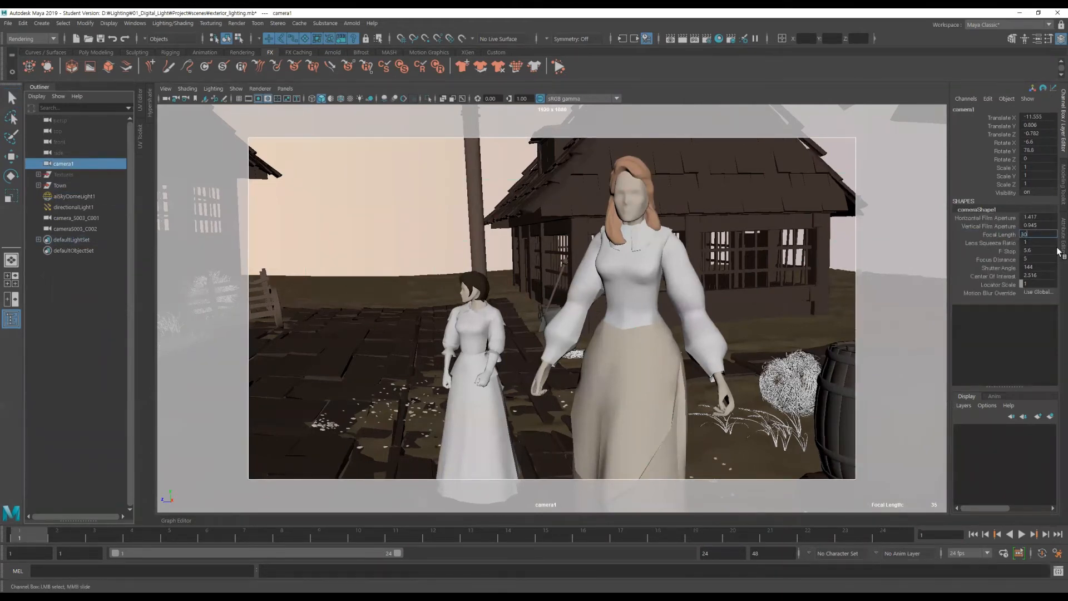
key("Return")
scroll(797, 271, "up", 2)
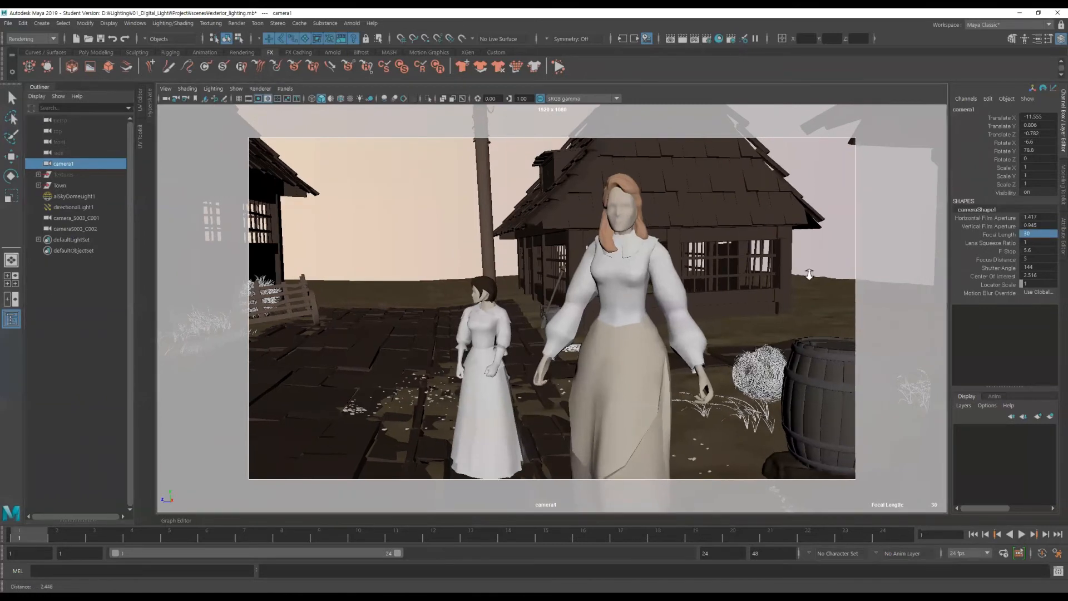
scroll(346, 405, "up", 2)
Compare the framings of cameraS003_C002 and camera1 by switching the view between them, ending on cameraS003_C002
left_click(285, 88)
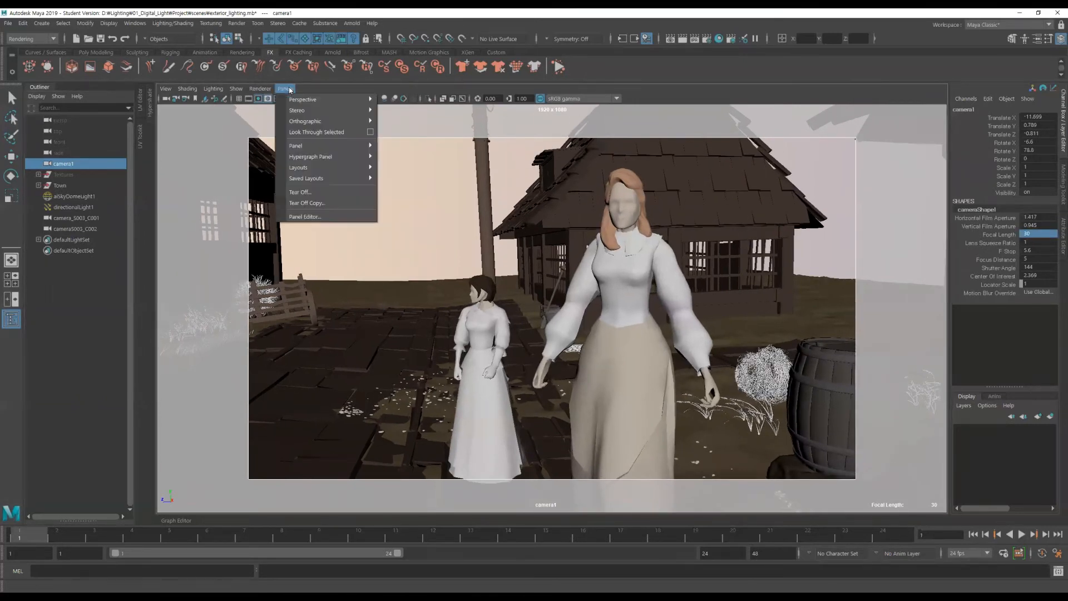
mouse_move(333, 99)
left_click(430, 101)
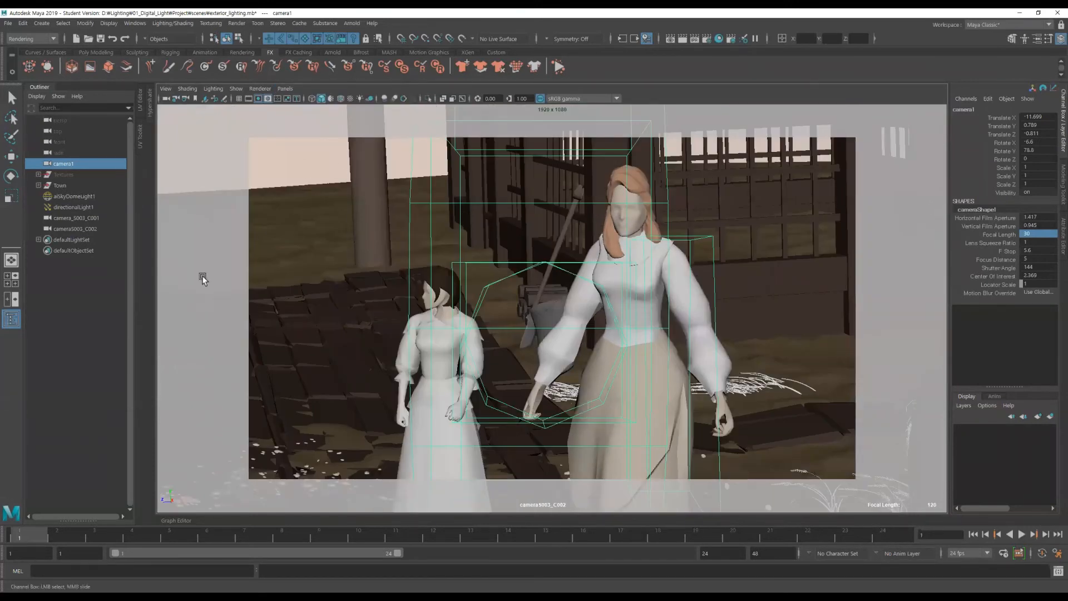
left_click(108, 342)
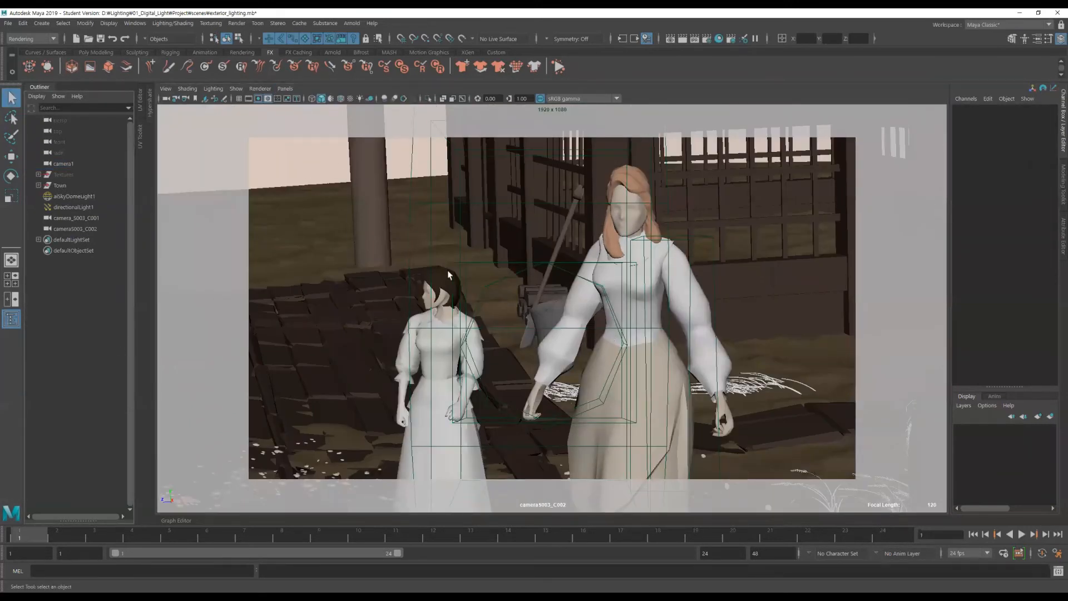
left_click(285, 89)
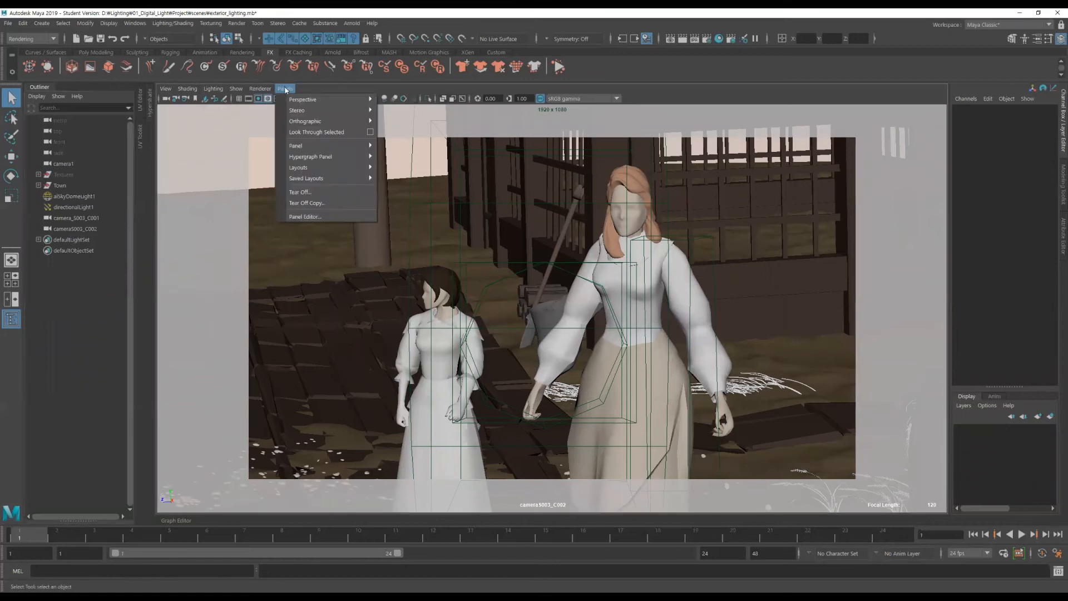
mouse_move(334, 99)
left_click(416, 109)
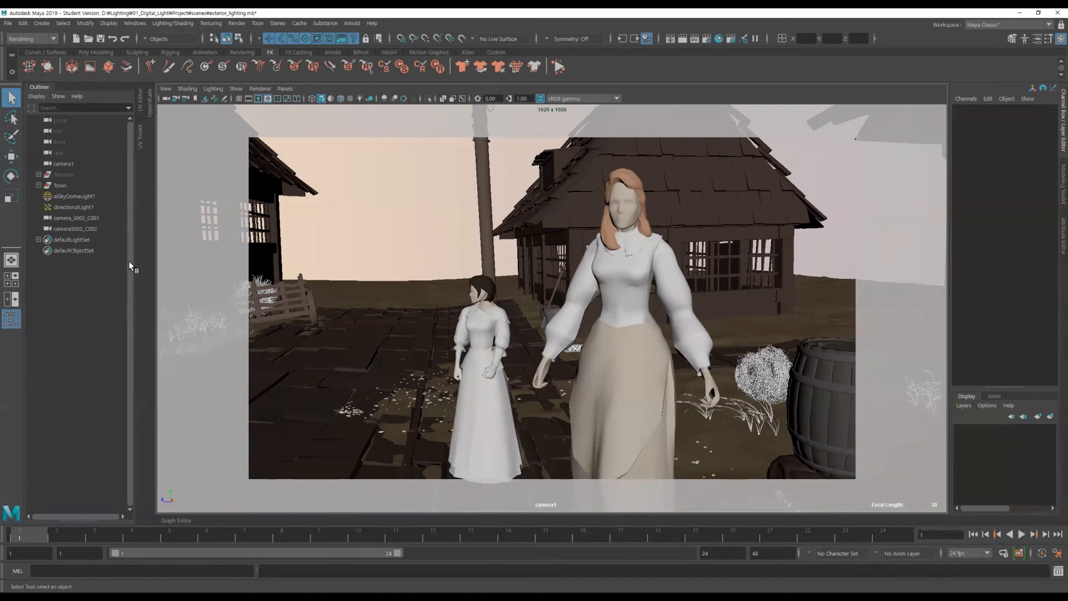
left_click(62, 165)
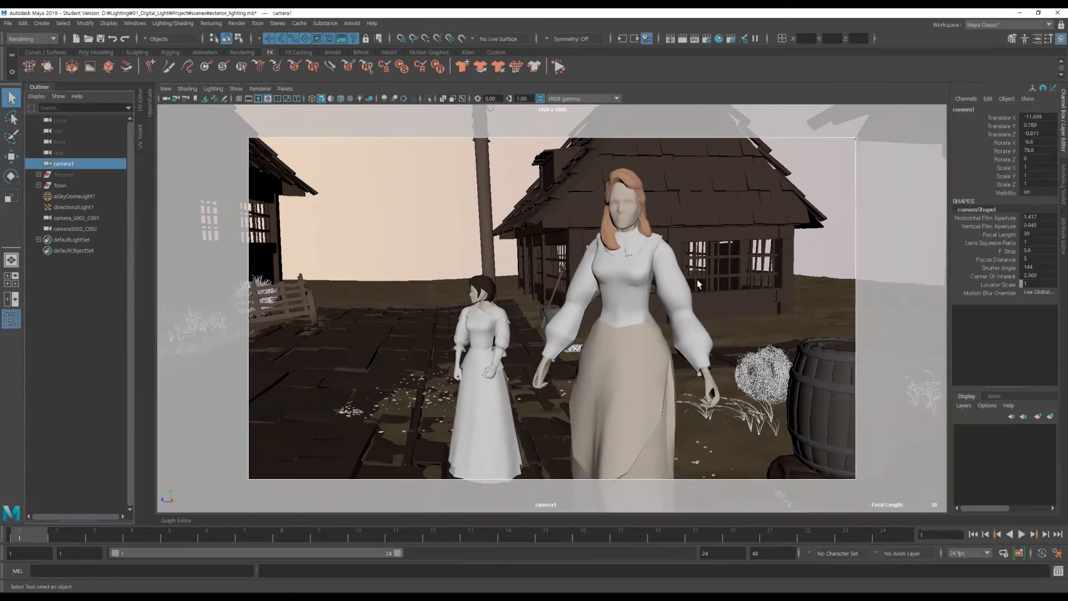
left_click(285, 88)
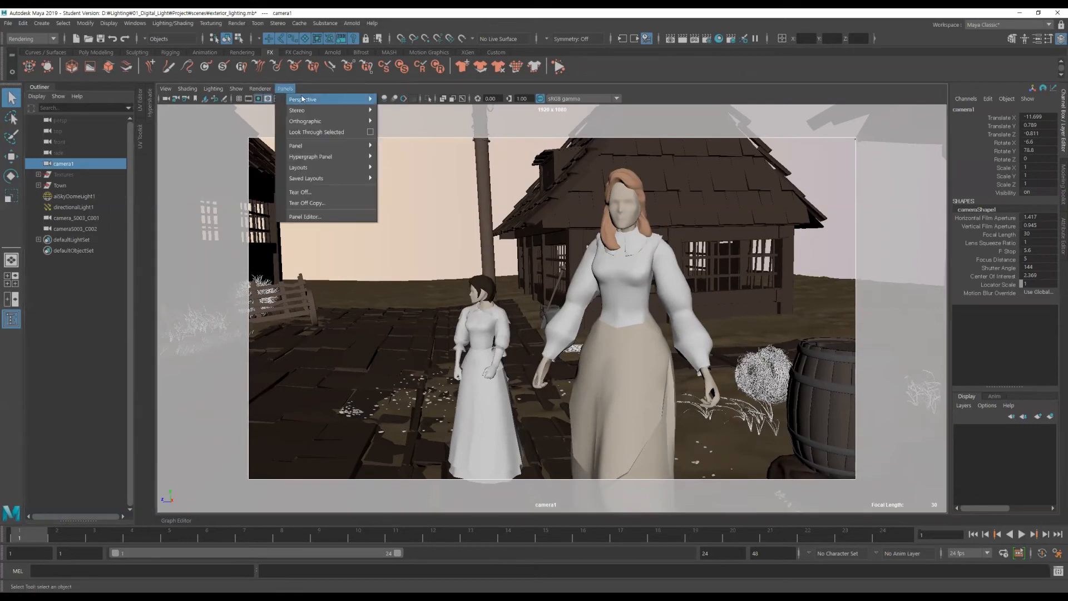
mouse_move(303, 99)
left_click(441, 99)
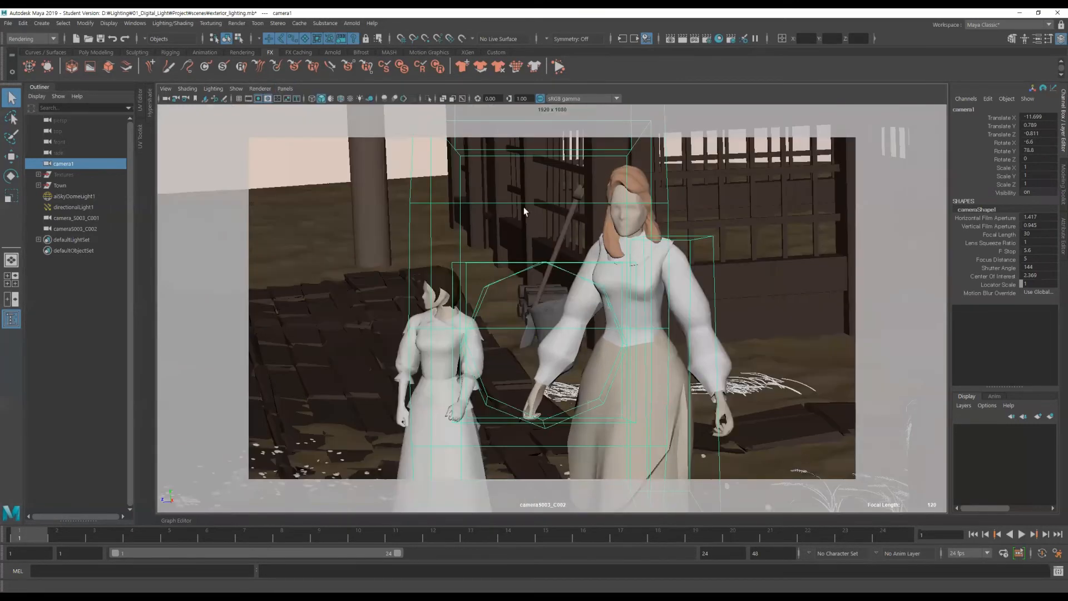
left_click(295, 151)
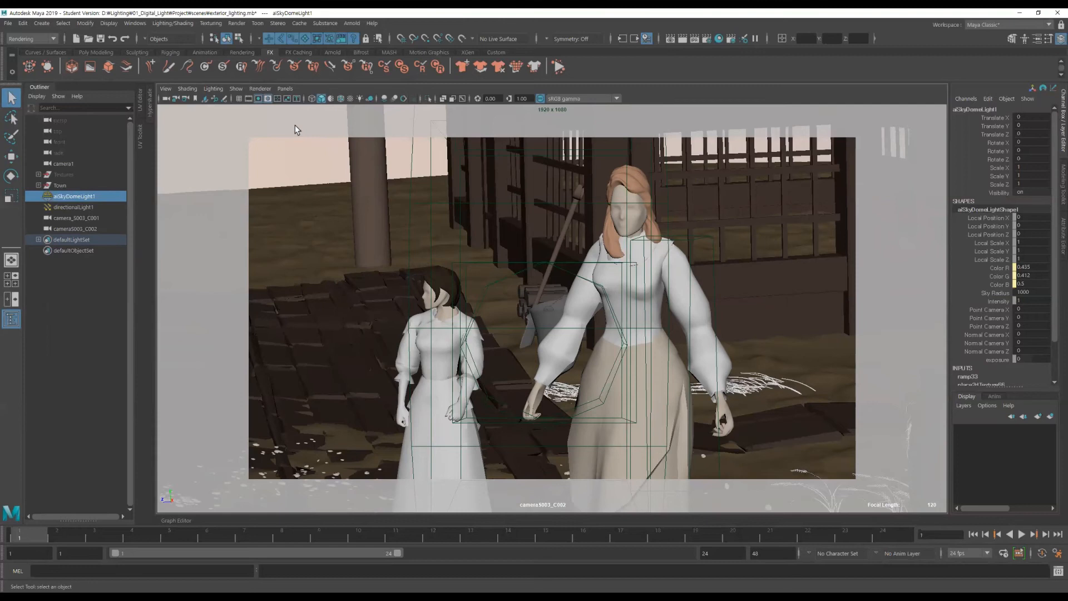
left_click(286, 92)
mouse_move(305, 106)
left_click(42, 22)
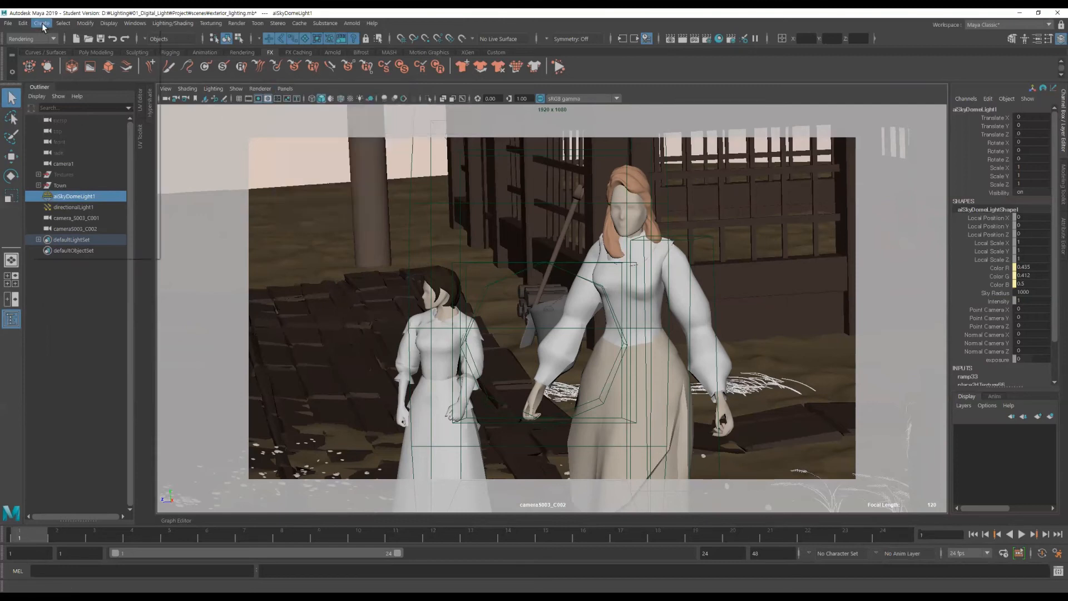
Create a new camera and rename it camera_S003_C003
mouse_move(86, 84)
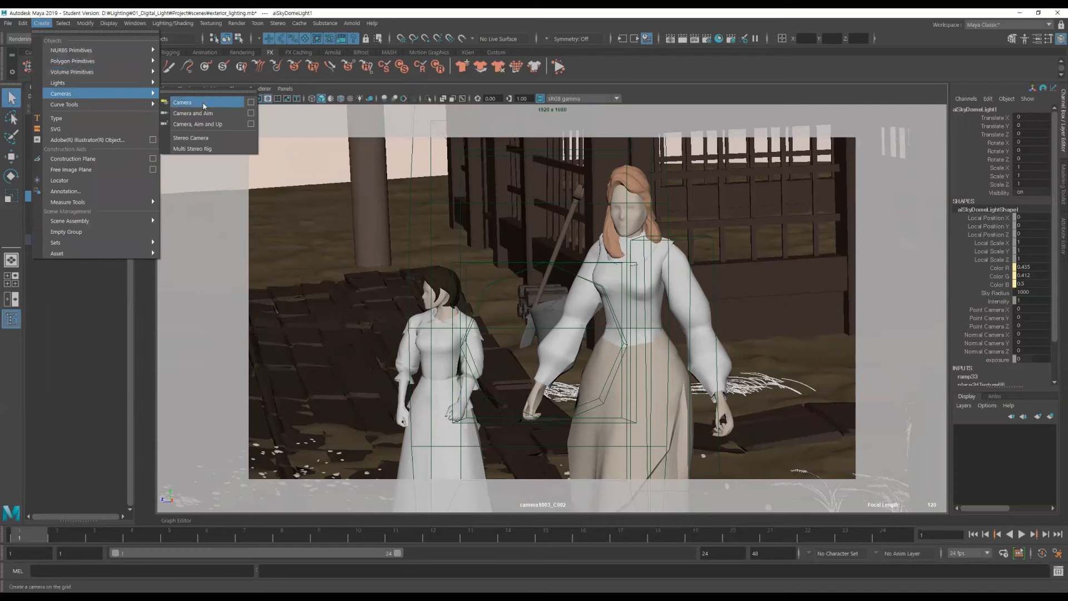
left_click(216, 102)
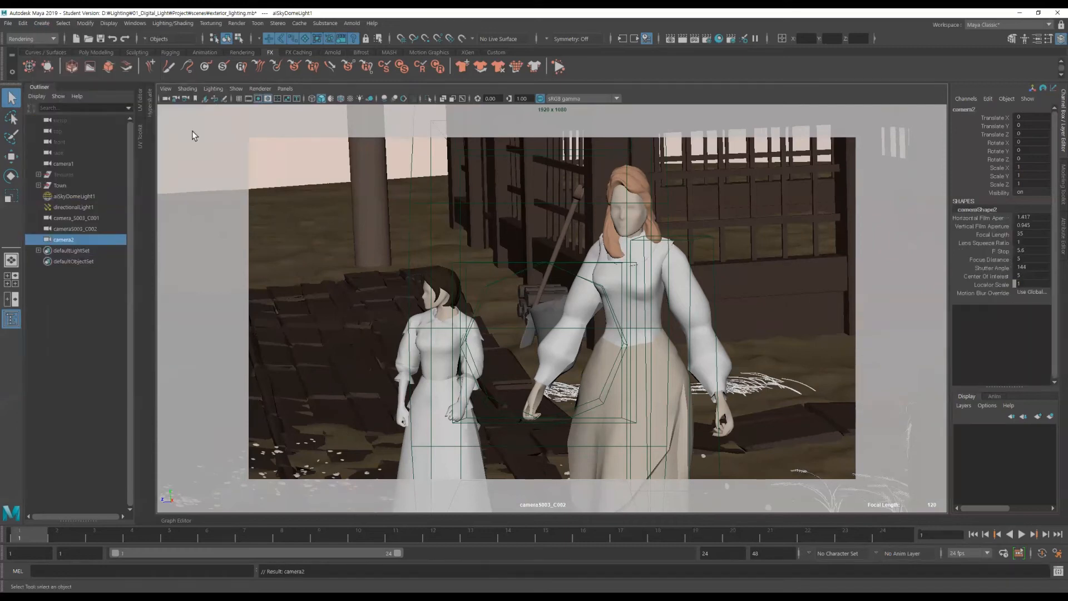
double_click(62, 240)
key("BackSpace")
type("_S")
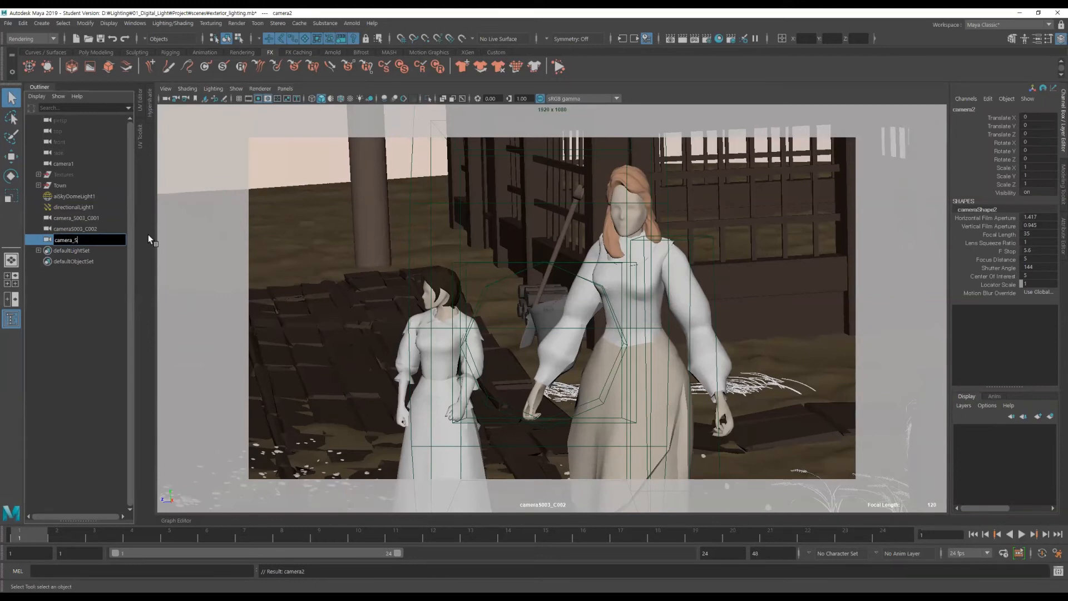
type("003_C003")
key("Return")
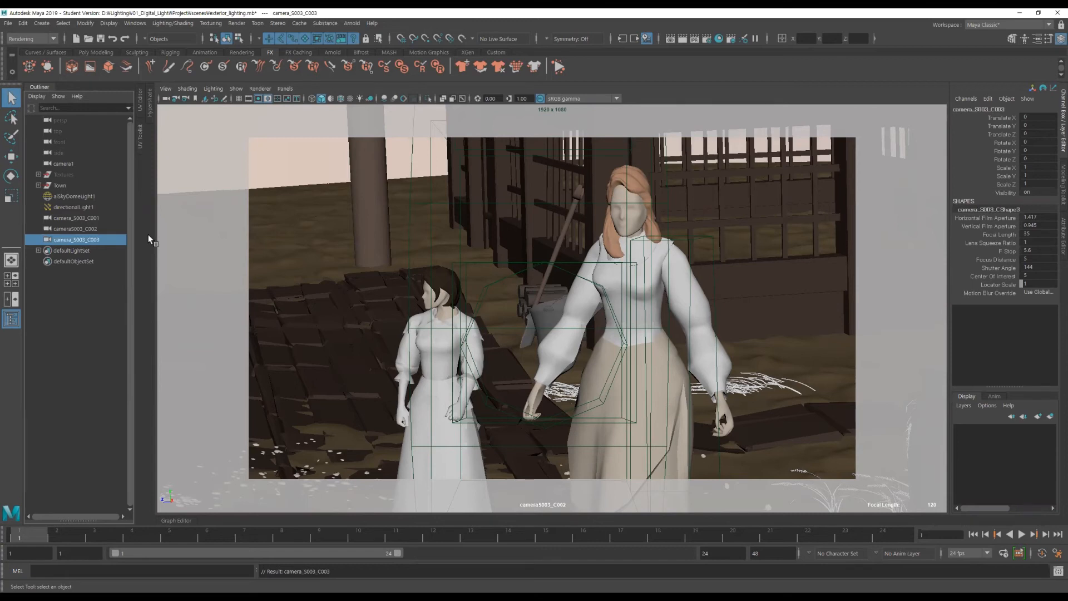
Look through camera_S003_C003 and pull it back until it looks down over the town's rooftops
left_click(284, 89)
mouse_move(334, 99)
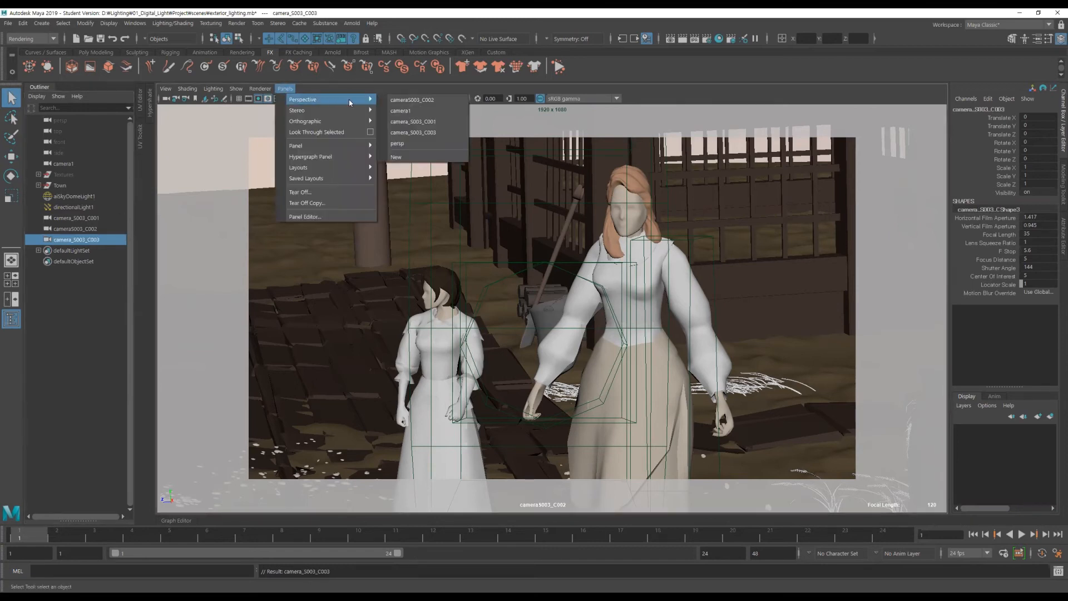
left_click(448, 133)
right_click_drag(684, 349, 528, 326, "alt")
left_click_drag(528, 325, 496, 362, "alt")
right_click_drag(497, 362, 330, 312, "alt")
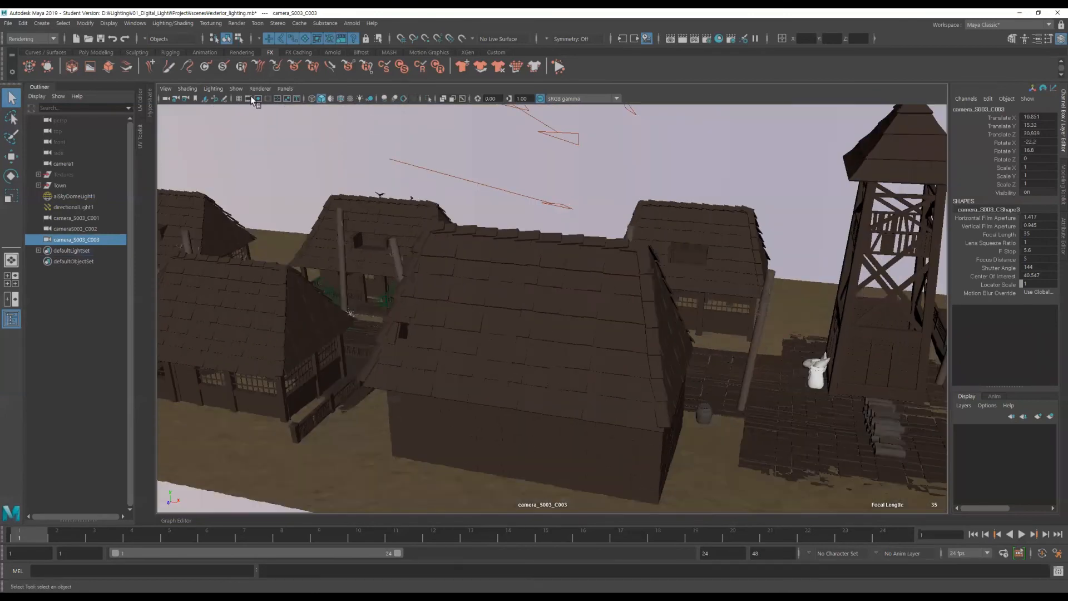
Turn on the resolution gate and bring camera_S003_C003 down into the street, facing the watchtower
left_click(259, 98)
left_click_drag(600, 307, 557, 305, "alt")
right_click_drag(557, 305, 576, 315, "alt")
left_click_drag(576, 315, 547, 329, "alt")
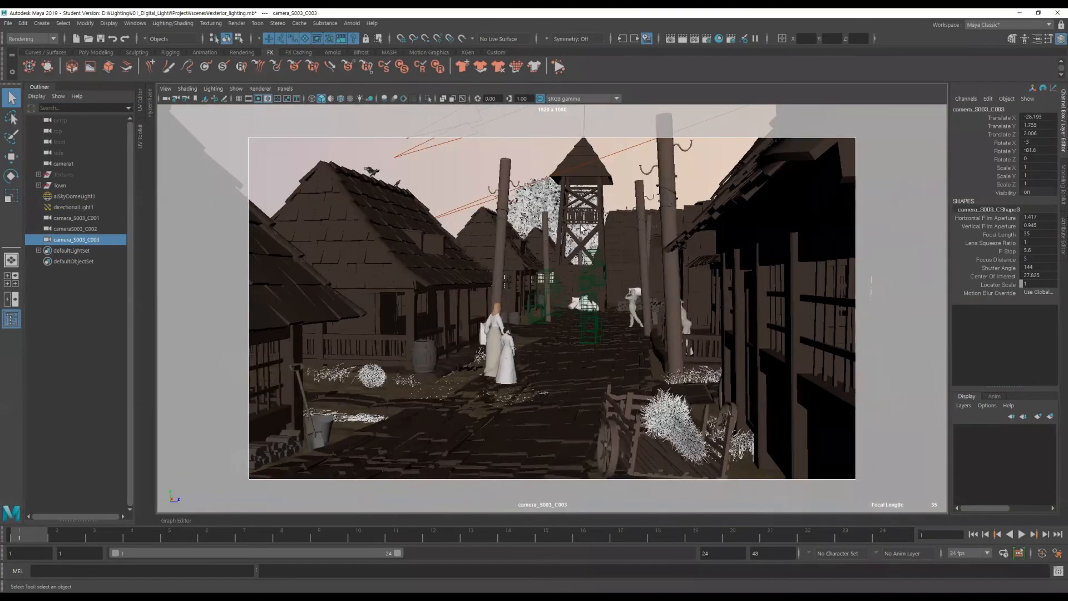
Move camera_S003_C003 forward and lower it near the ground, with the woman and girl on one side and the watchtower ahead
left_click_drag(573, 265, 618, 263, "alt")
right_click_drag(618, 263, 612, 281, "alt")
left_click_drag(613, 279, 619, 272, "alt")
middle_click_drag(619, 272, 598, 281, "alt")
right_click_drag(599, 281, 627, 284, "alt")
middle_click_drag(627, 285, 630, 295, "alt")
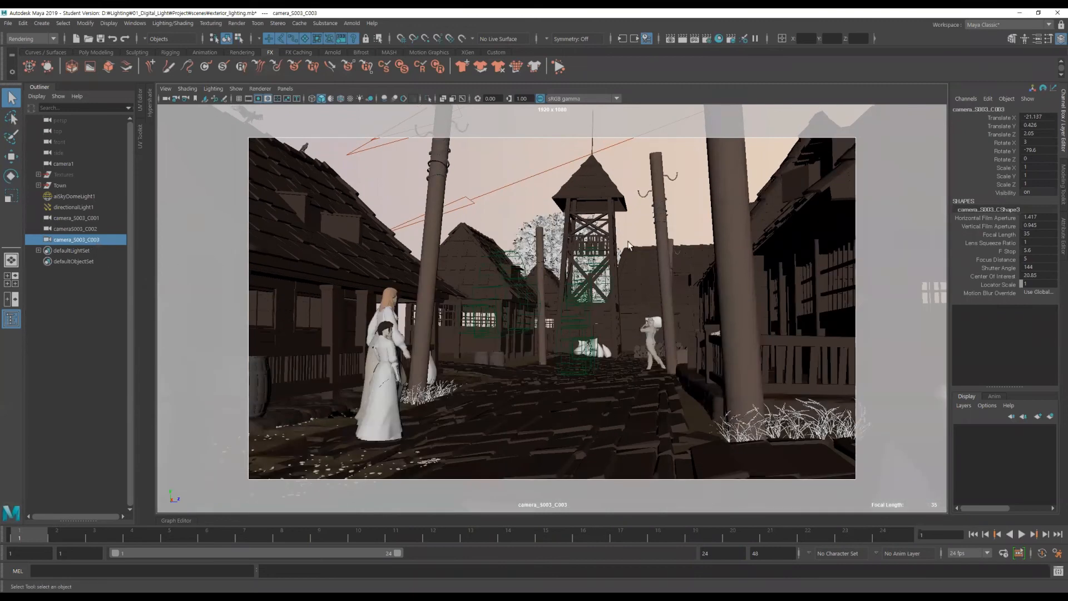
Set the focal length of camera_S003_C003 to 120 and pull it far back to frame the watchtower, houses and characters
left_click(1000, 234)
middle_click_drag(721, 295, 987, 338)
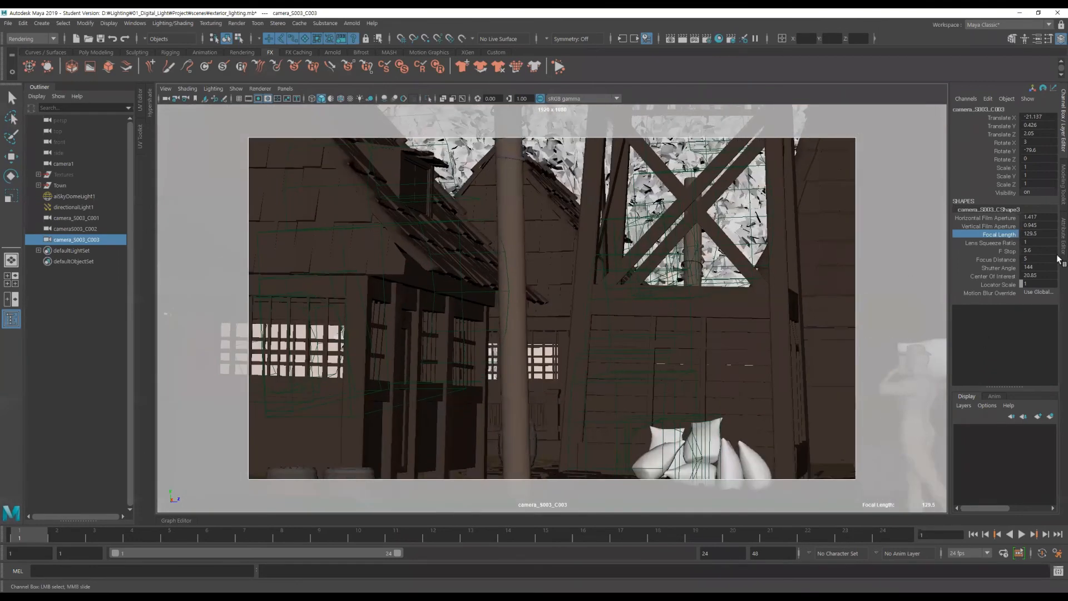
left_click(1046, 236)
type("120")
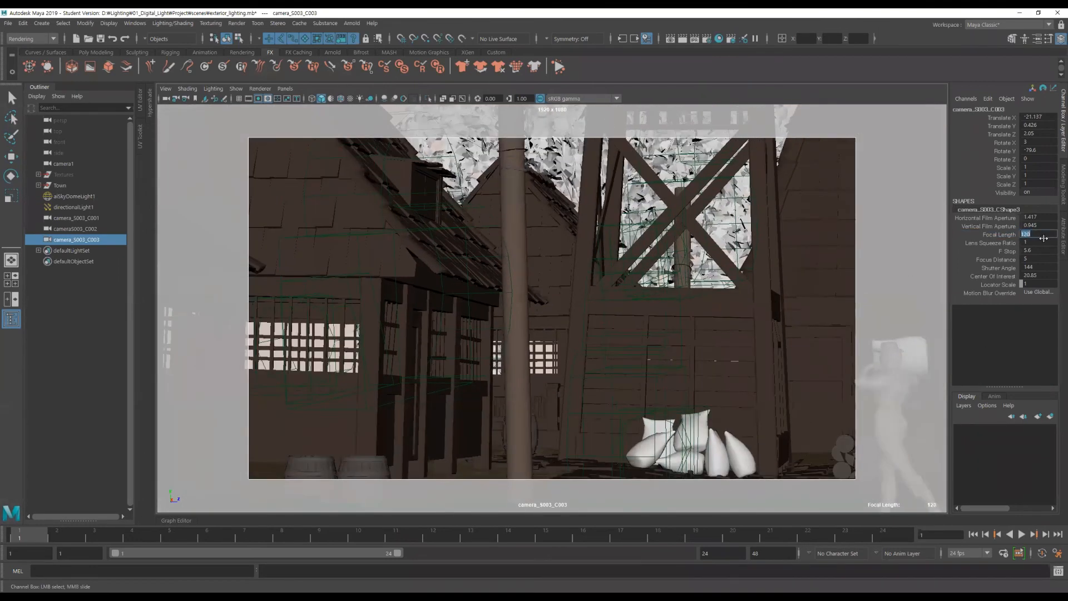
key("Return")
middle_click_drag(665, 413, 662, 409, "alt")
left_click_drag(663, 409, 684, 307, "alt")
right_click_drag(685, 307, 735, 376, "alt")
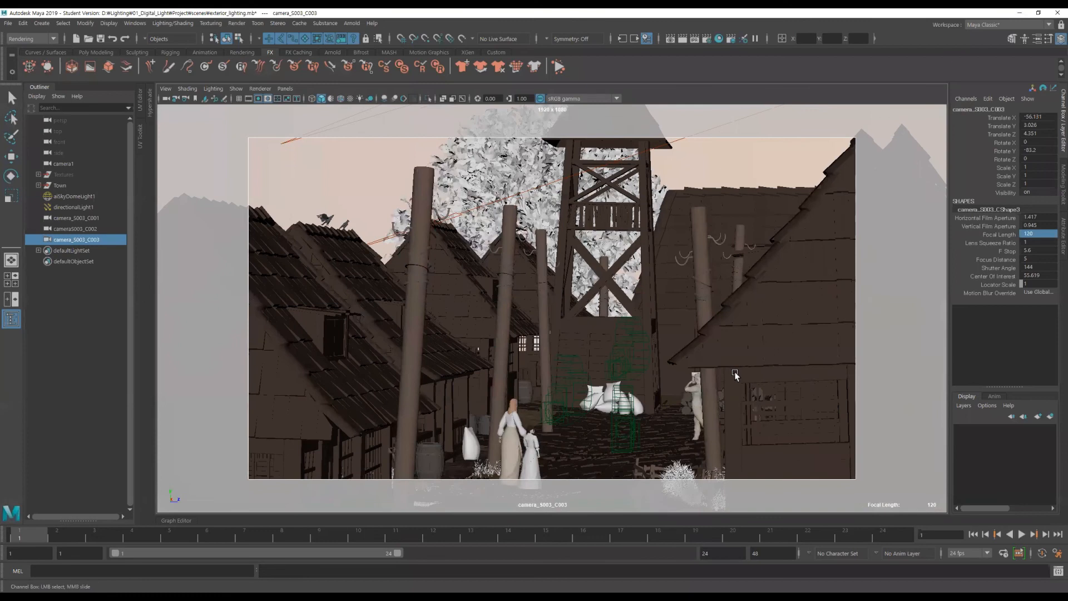
Set the focal length of camera_S003_C003 to 20 and move it forward along the street, close to the woman and girl
double_click(1046, 234)
type("20")
key("Return")
right_click_drag(481, 373, 641, 371, "alt")
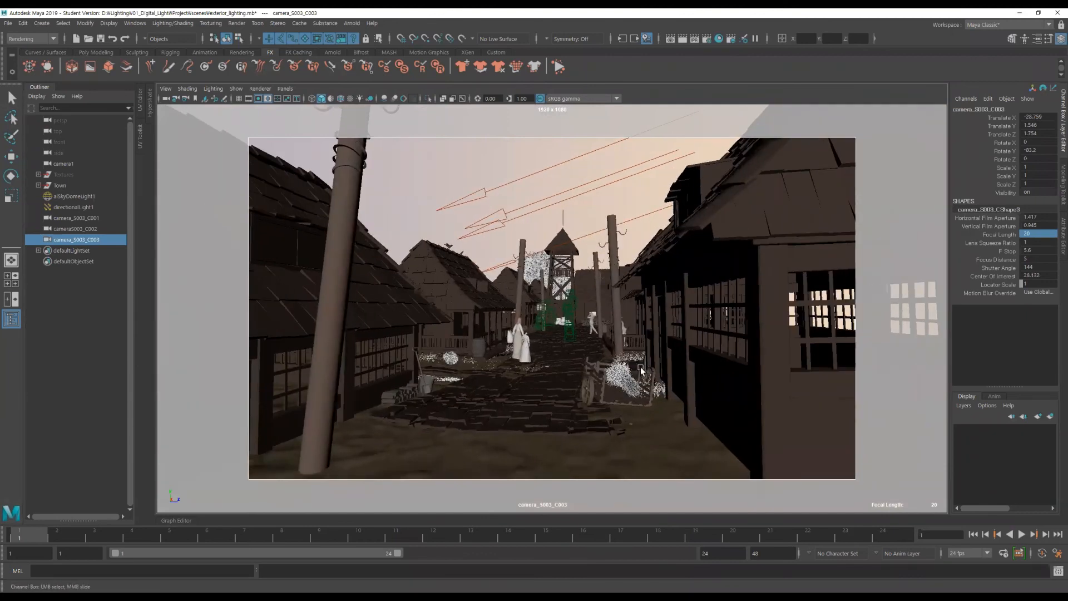
right_click_drag(574, 364, 717, 376, "alt")
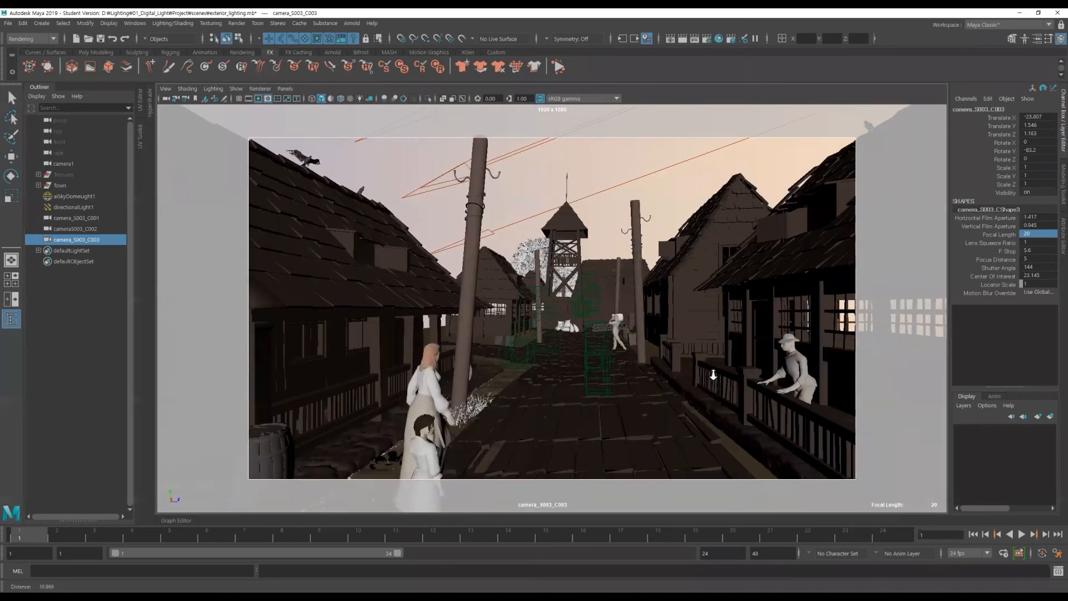
Frame the watchtower from a low angle with camera_S003_C003, placing the man carrying the sack large in the foreground
right_click_drag(618, 362, 596, 389, "alt")
left_click_drag(596, 389, 241, 281, "alt")
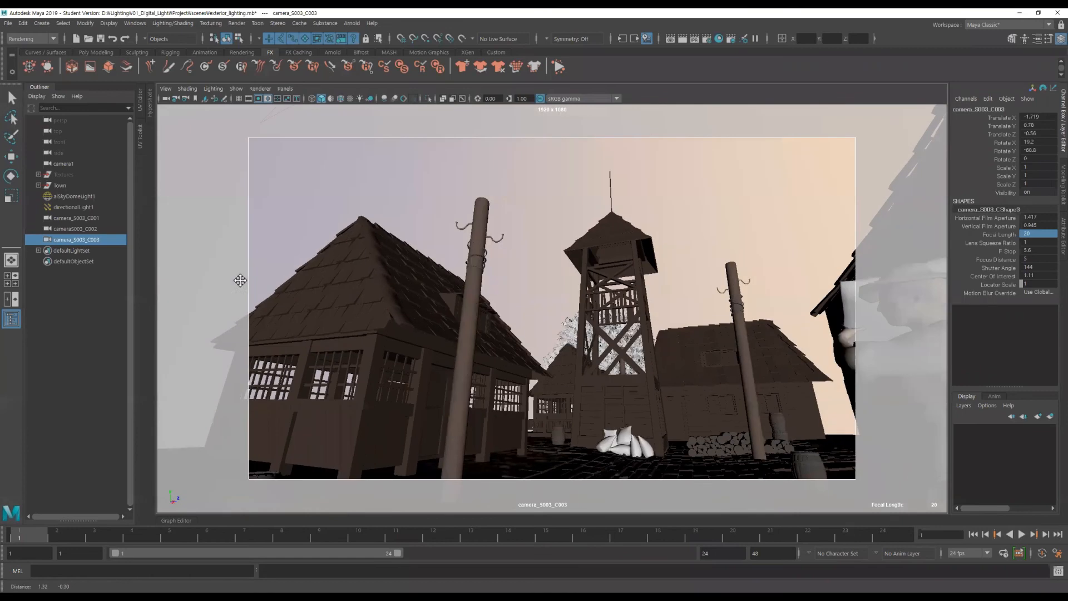
right_click_drag(622, 366, 484, 350, "alt")
left_click_drag(484, 350, 563, 321, "alt")
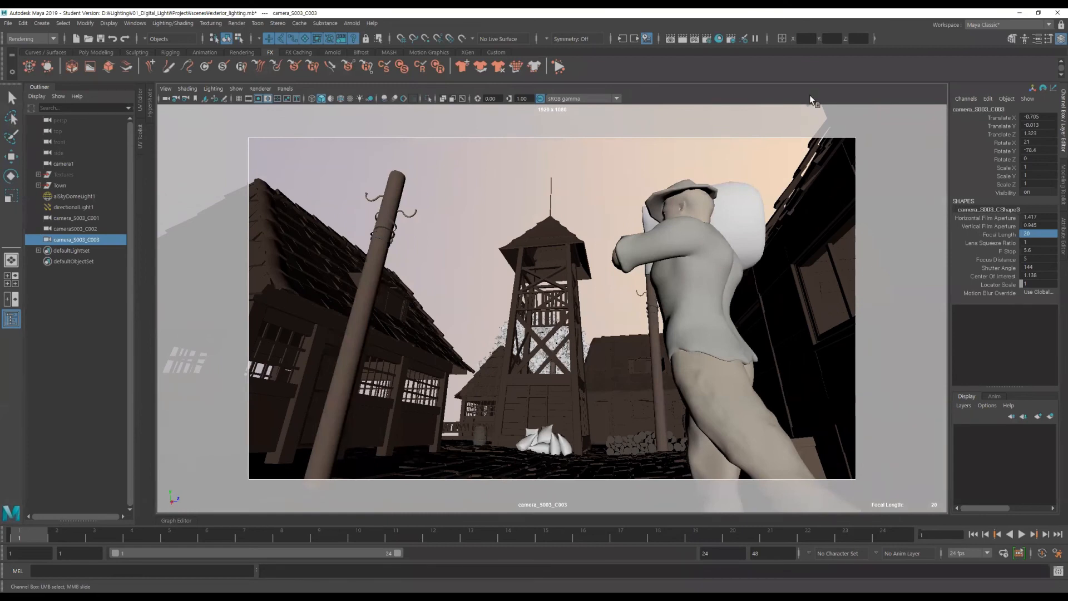
left_click(1009, 235)
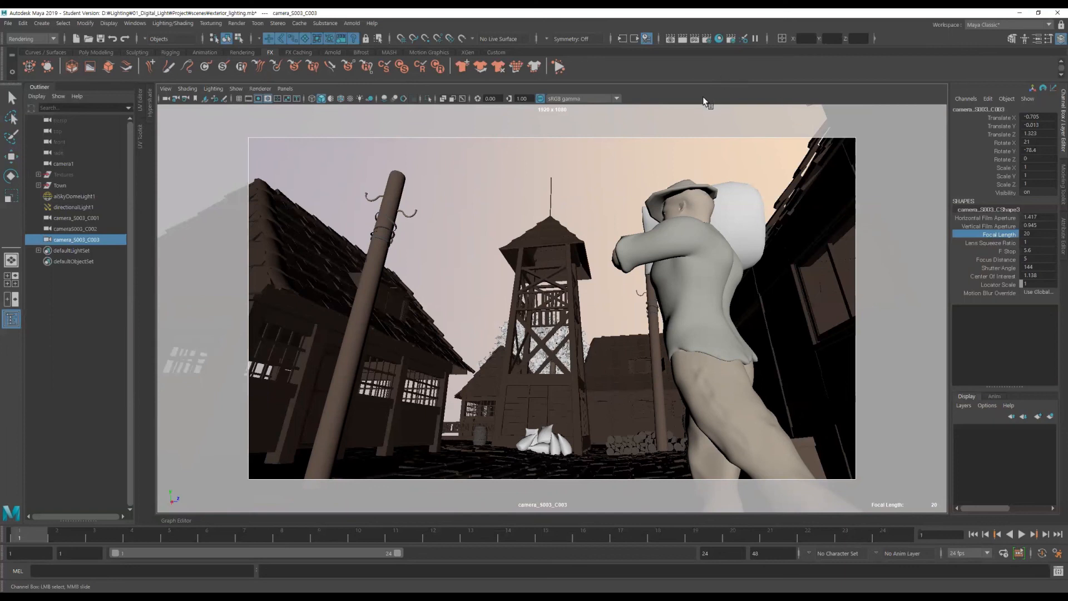
Switch the view to the persp camera and look down on the street and characters from above
left_click(285, 89)
mouse_move(334, 102)
left_click(433, 143)
left_click_drag(433, 144, 635, 304, "alt")
right_click_drag(562, 295, 723, 331, "alt")
left_click_drag(722, 331, 581, 290, "alt")
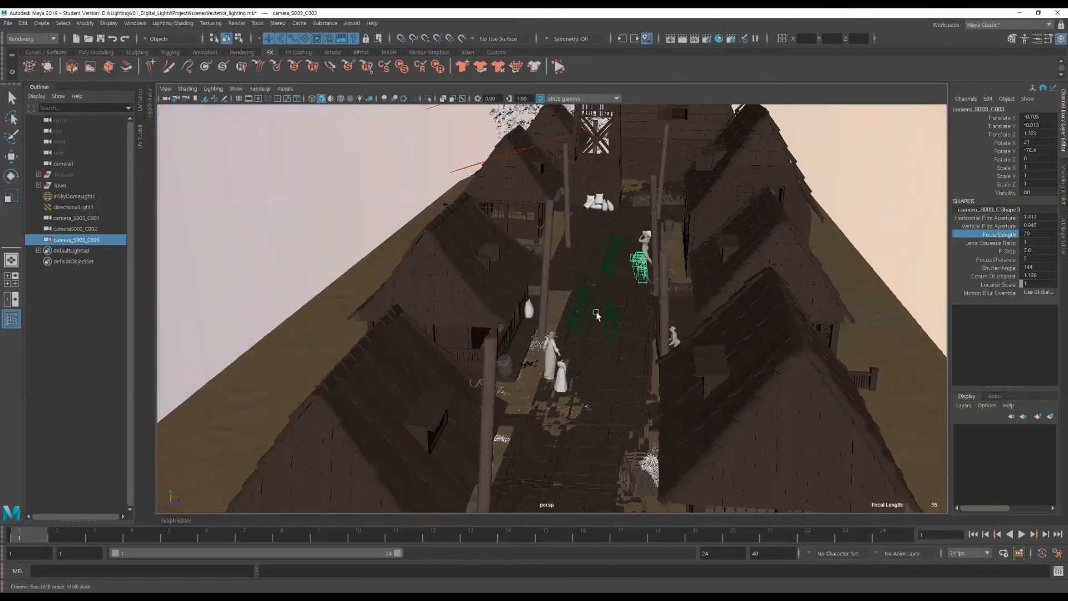